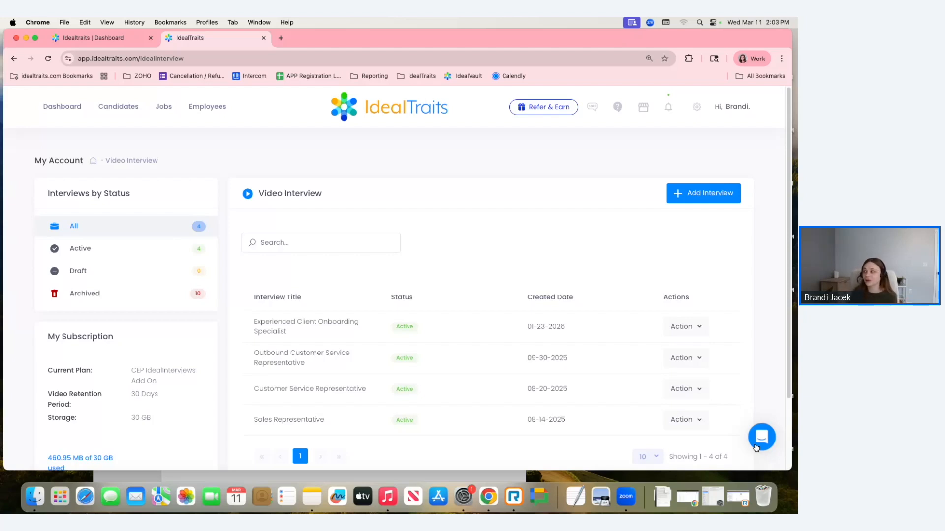
- Start adding a new interview from the Video Interview page
click(696, 107)
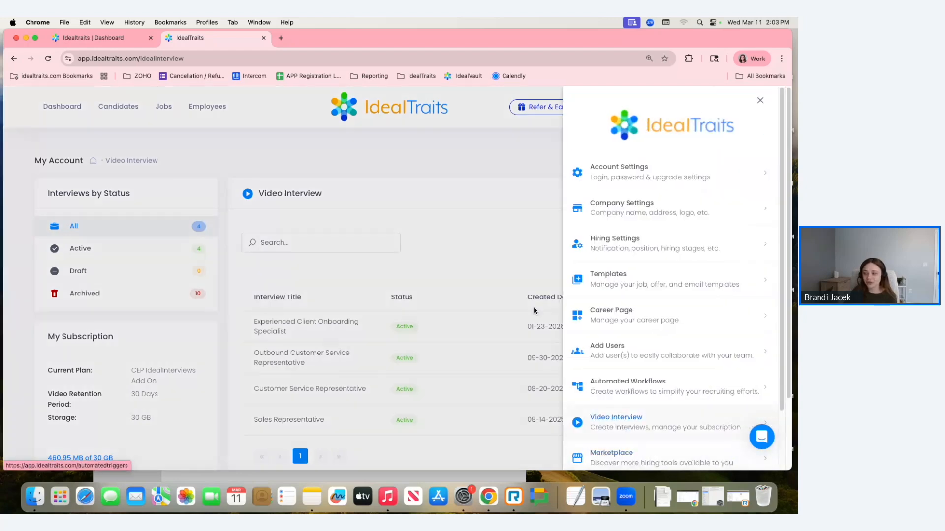
click(434, 185)
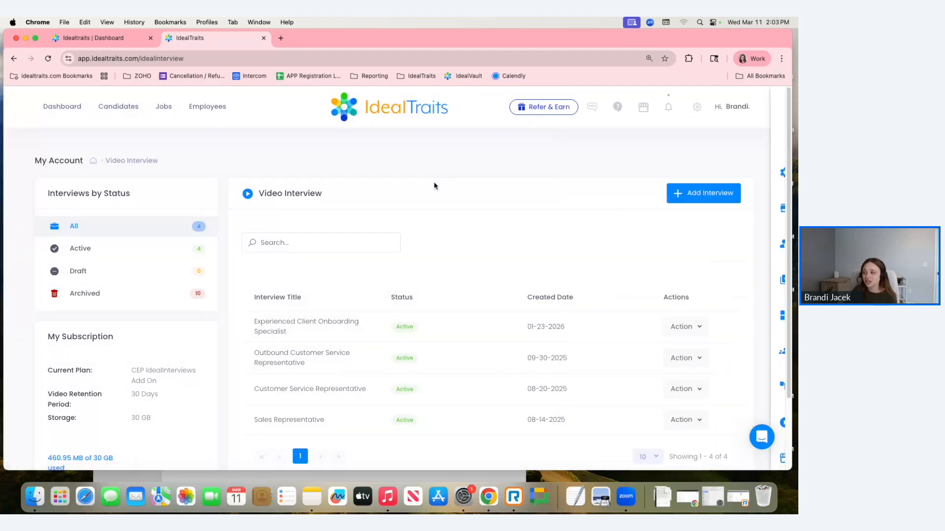
click(699, 195)
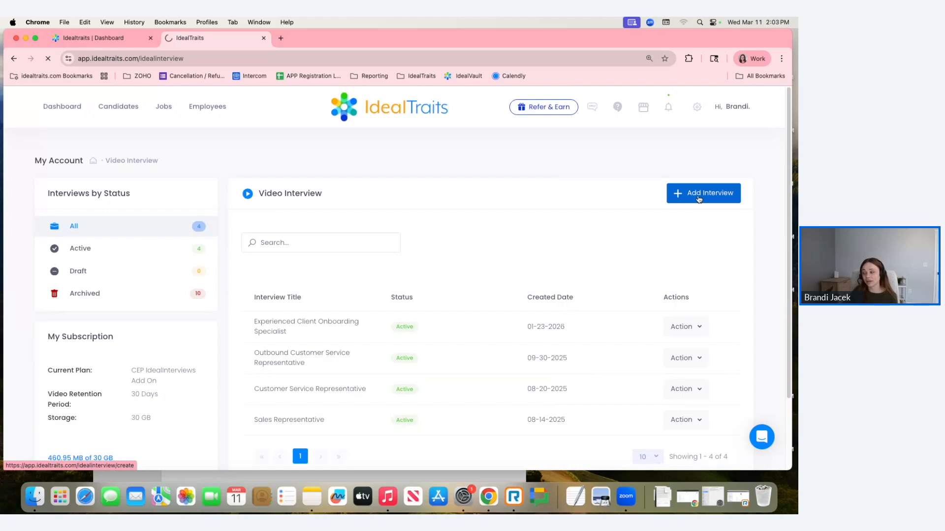
- Set the interview title to the previously used entry Social Media Content Creator
click(442, 249)
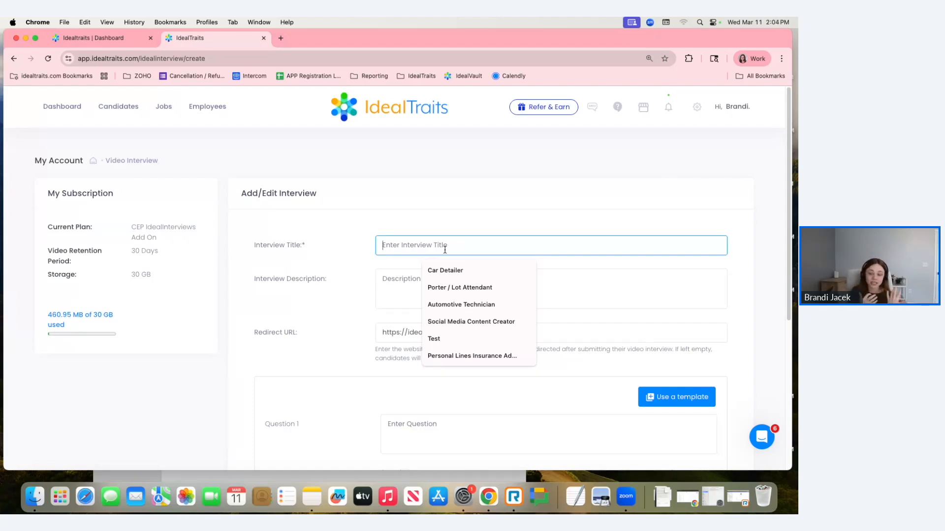
click(490, 207)
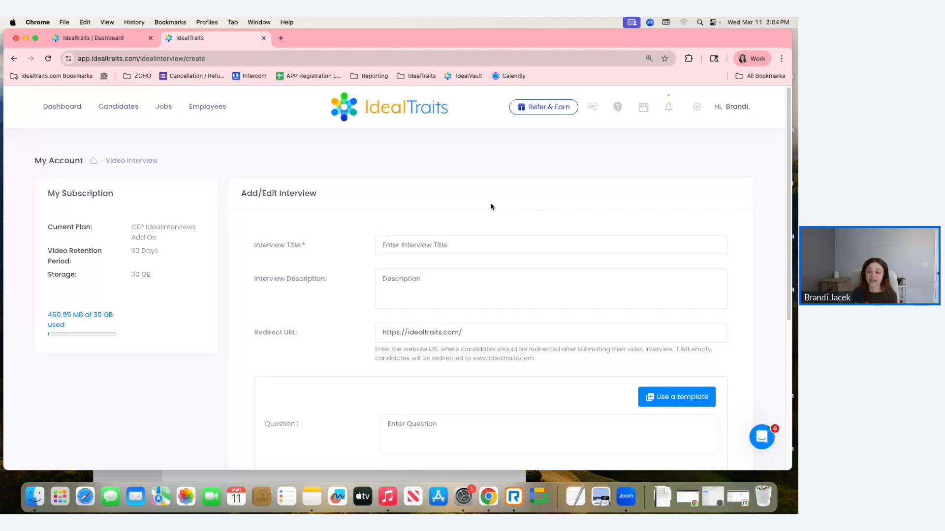
click(424, 245)
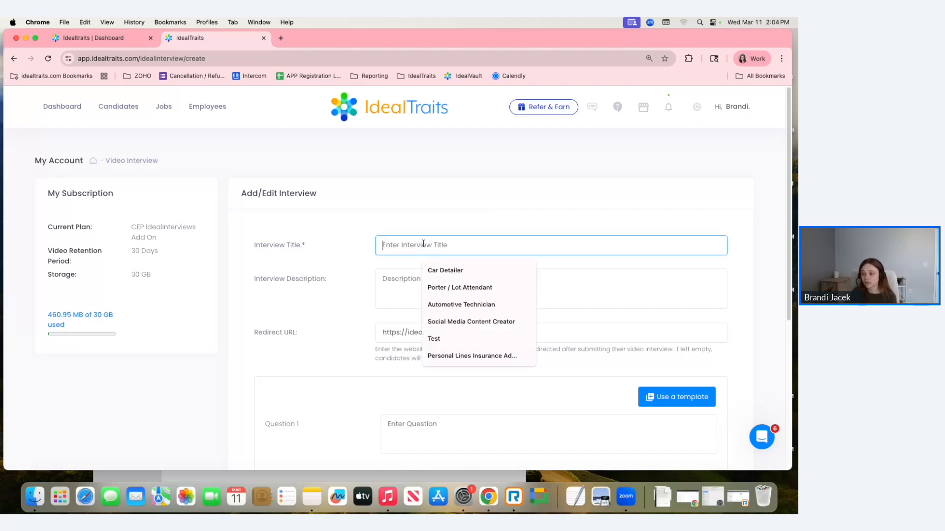
click(454, 320)
scroll(411, 203, down, 2)
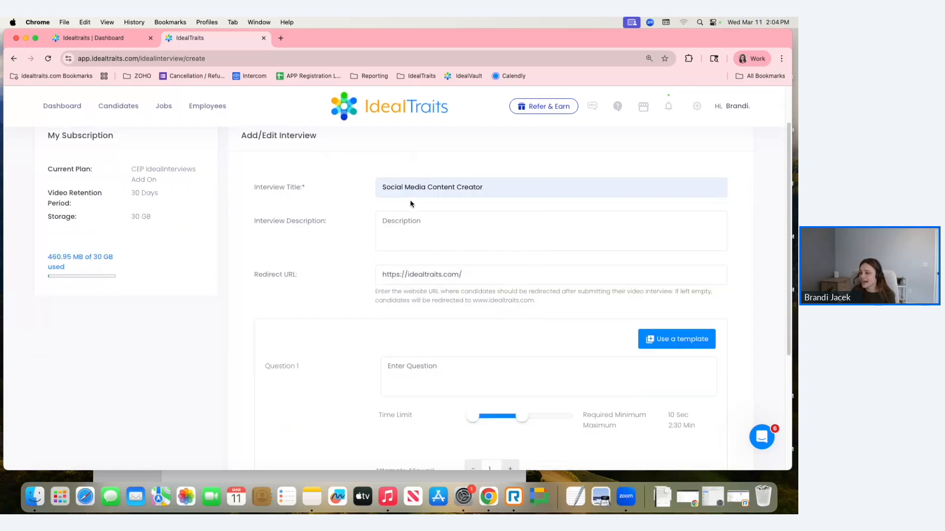
click(399, 219)
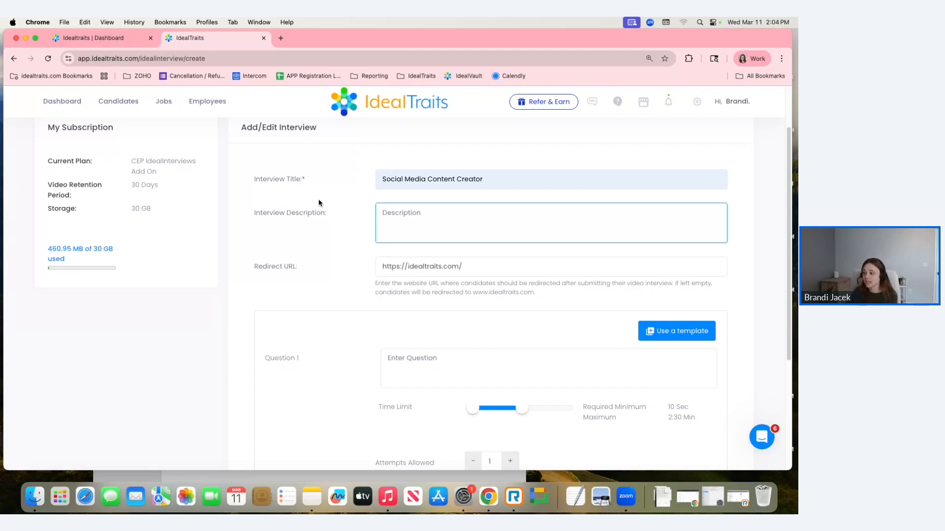
scroll(320, 202, down, 1)
click(244, 266)
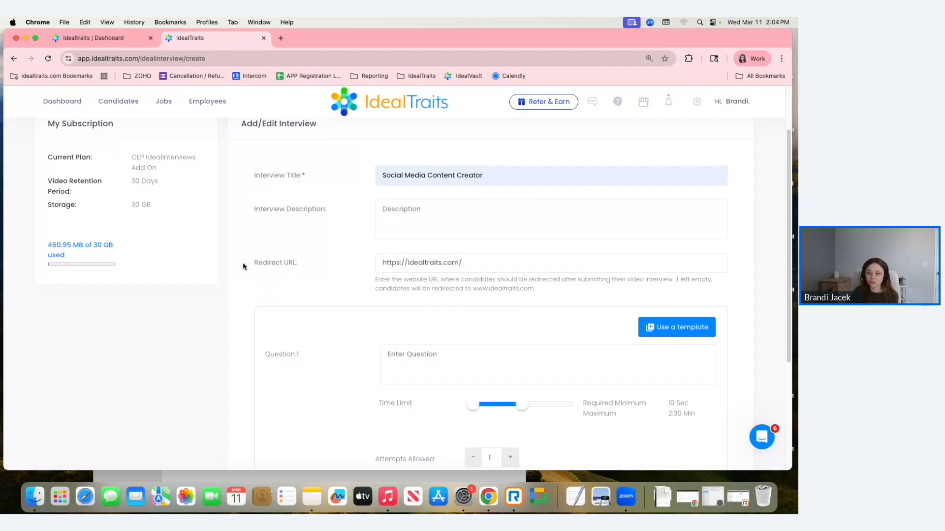
drag(293, 267, 297, 263)
scroll(296, 264, down, 1)
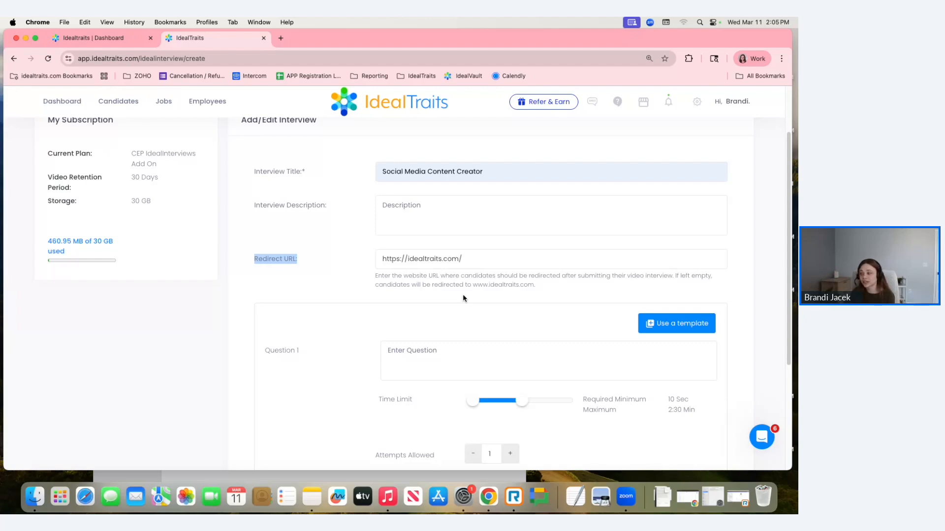
- Fill Question 1 with the template "What position do you feel you are most qualified for? Customer service or Sales?"
scroll(462, 298, down, 3)
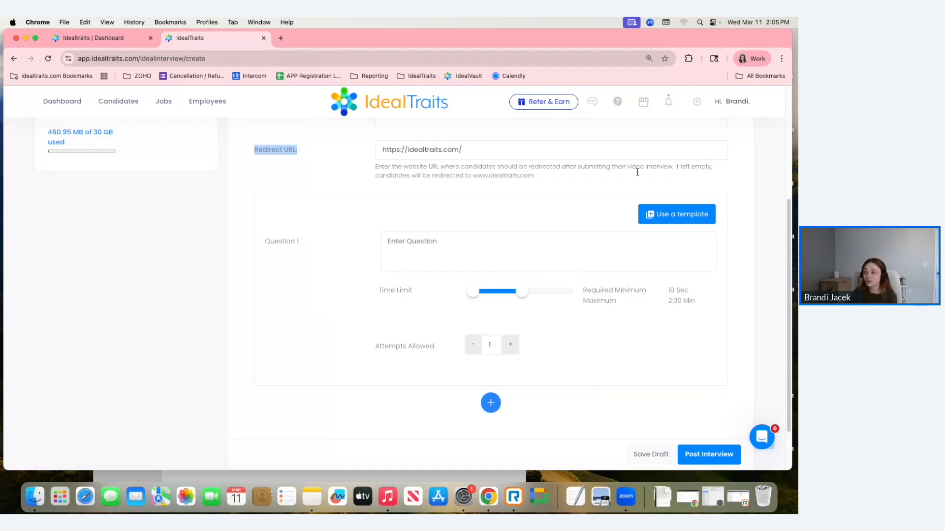
click(686, 217)
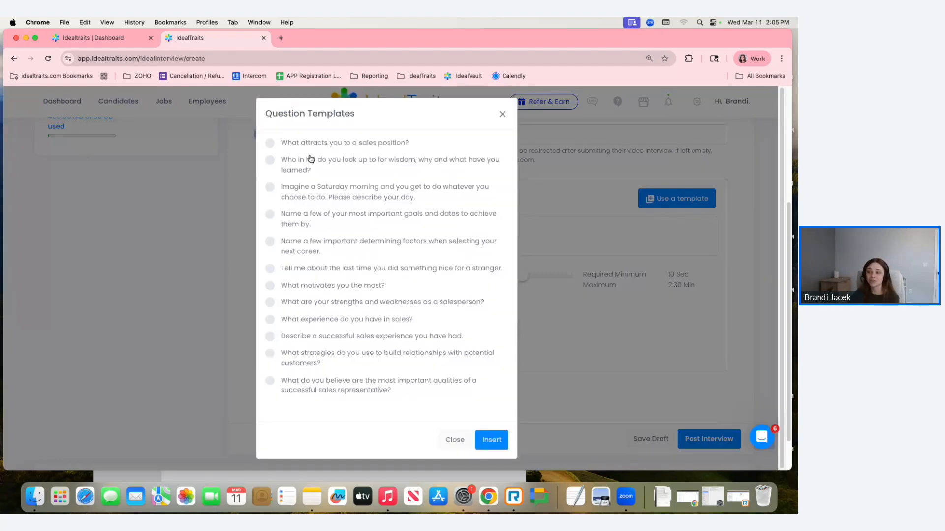
scroll(375, 201, down, 1)
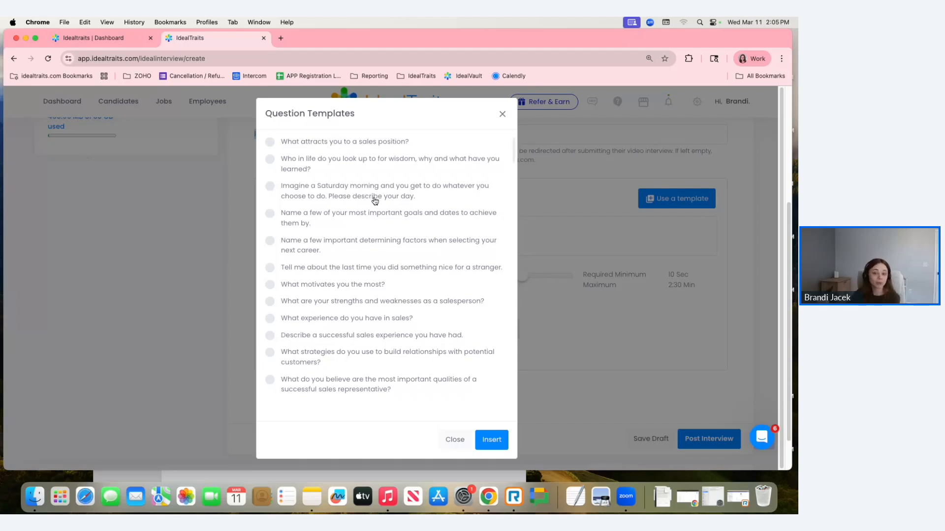
drag(400, 291, 428, 307)
scroll(428, 308, down, 1)
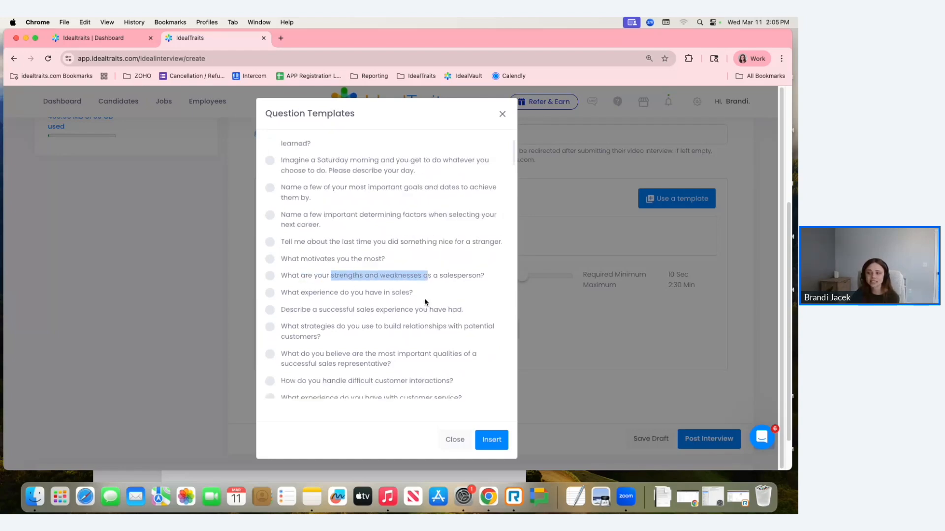
click(426, 301)
scroll(348, 301, down, 3)
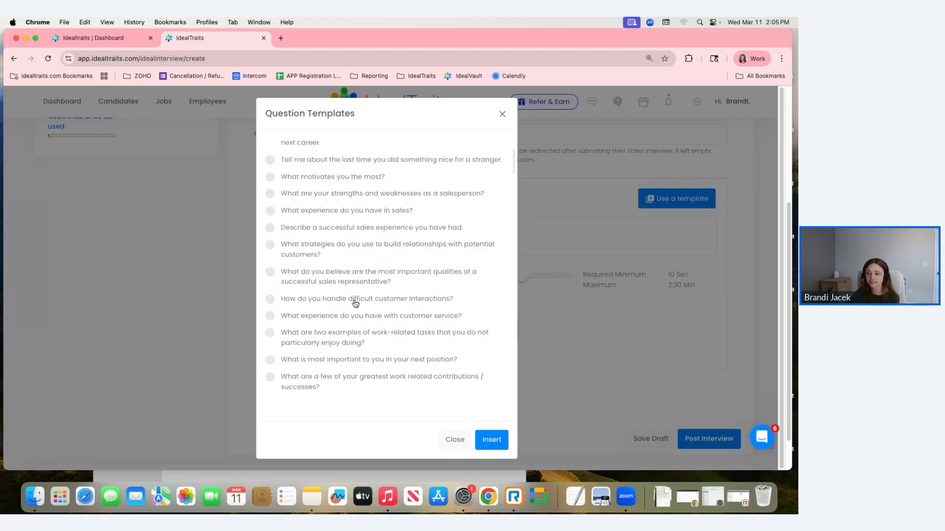
scroll(362, 285, down, 1)
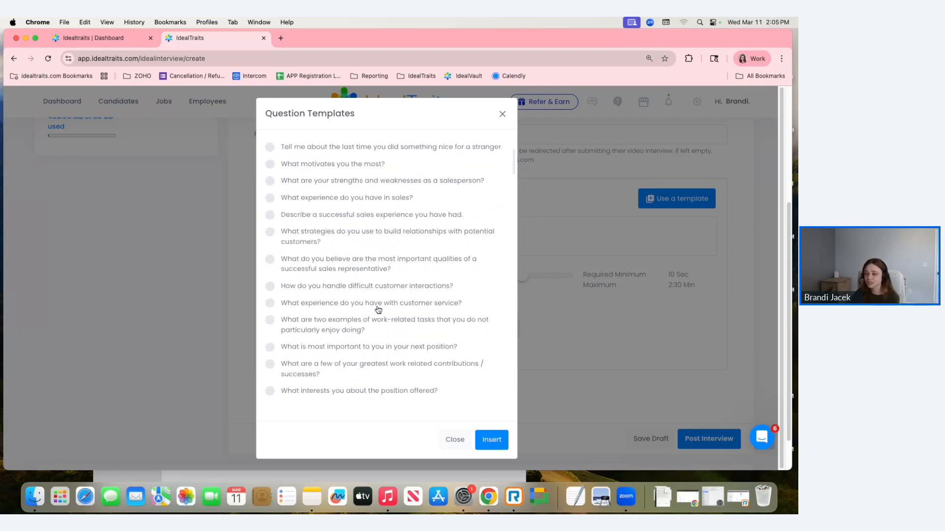
scroll(378, 310, down, 3)
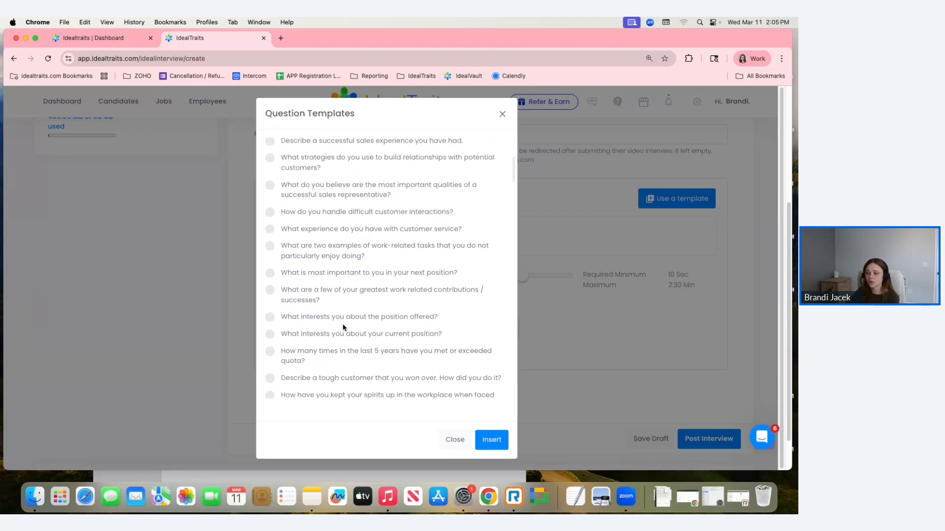
drag(307, 318, 439, 320)
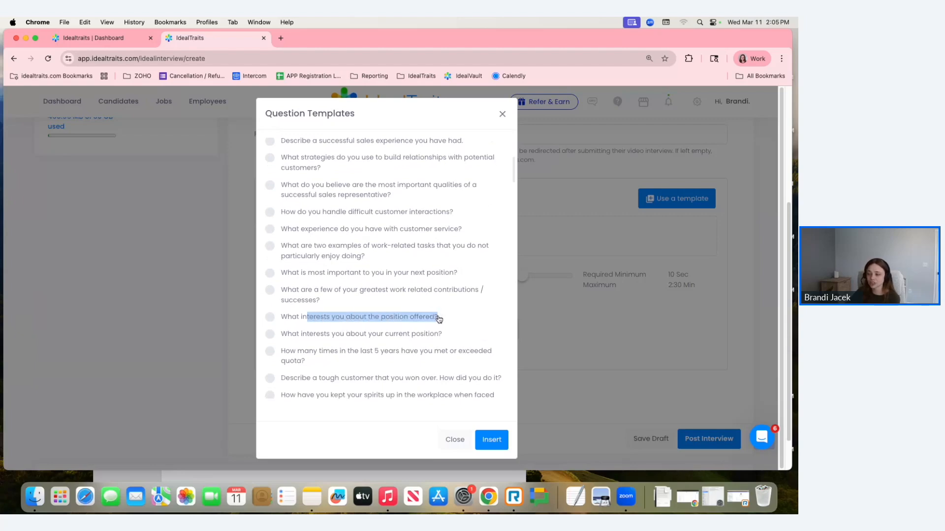
scroll(439, 320, down, 2)
scroll(440, 320, down, 3)
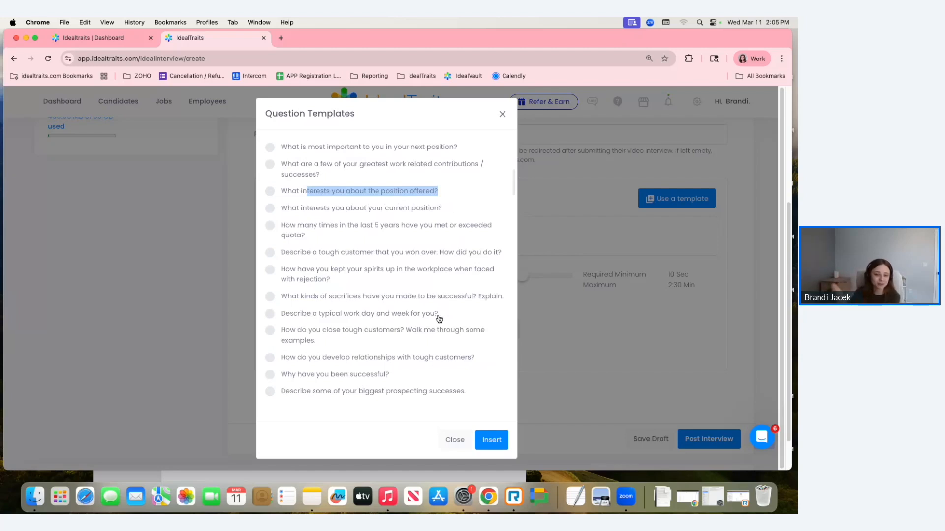
scroll(439, 318, down, 5)
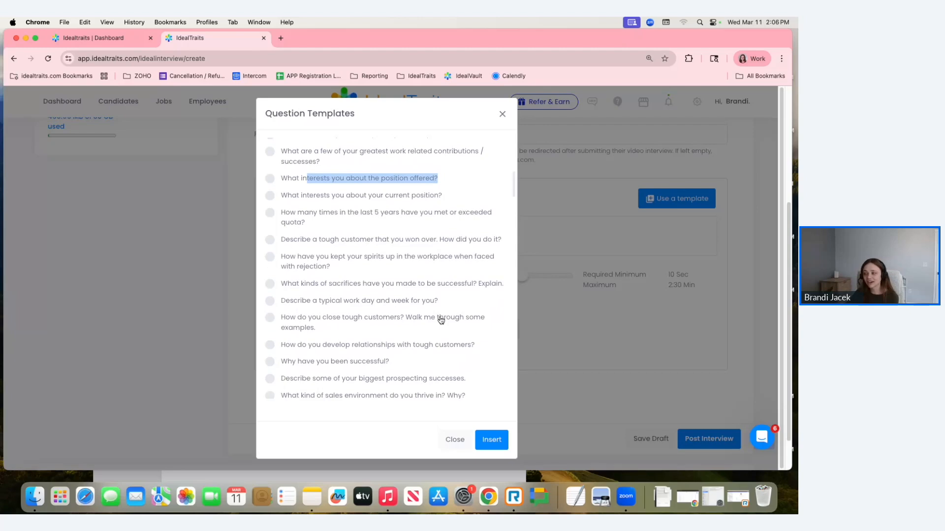
scroll(440, 319, down, 4)
scroll(440, 318, down, 5)
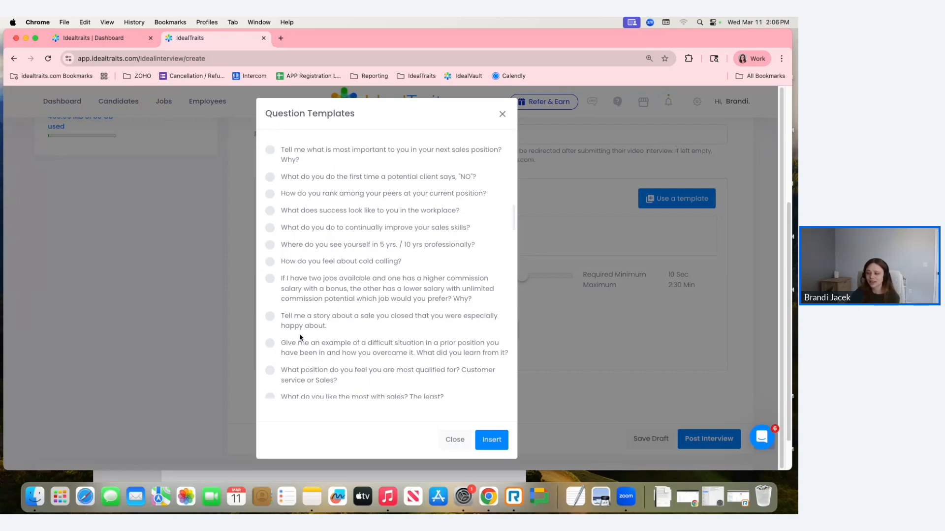
click(276, 379)
click(491, 440)
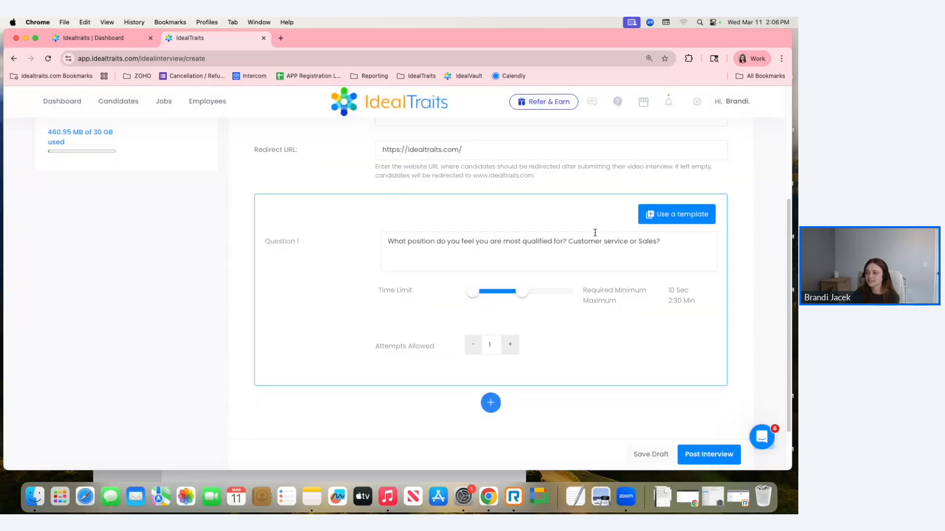
- Delete "Customer service or Sales?" from the end of the Question 1 text
click(684, 247)
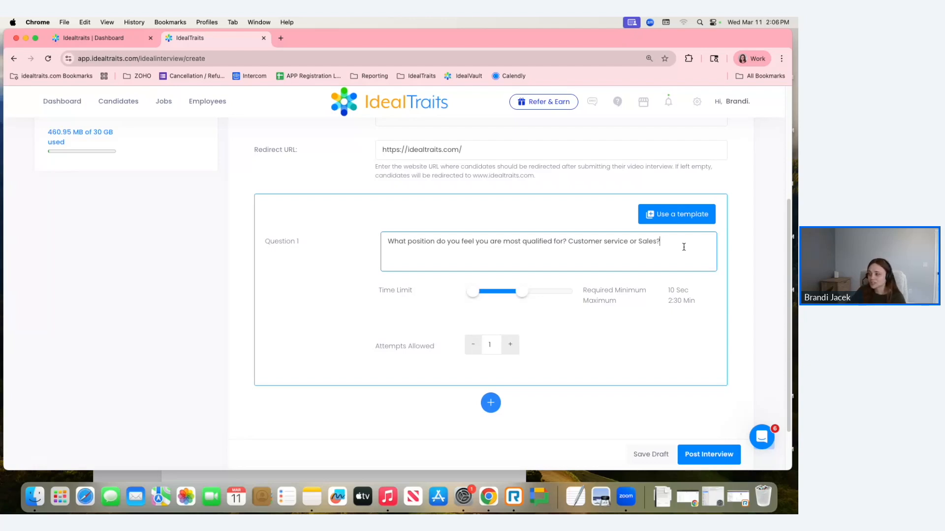
drag(660, 242, 567, 242)
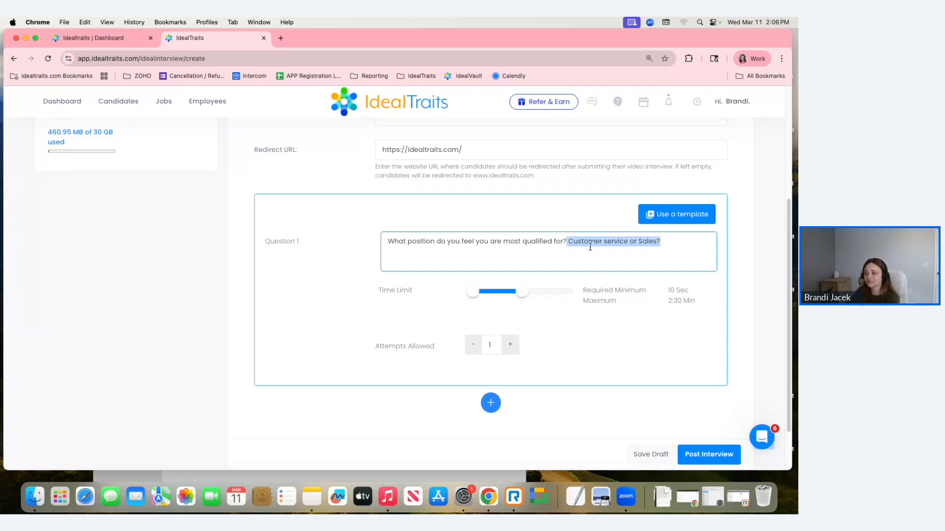
key(BackSpace)
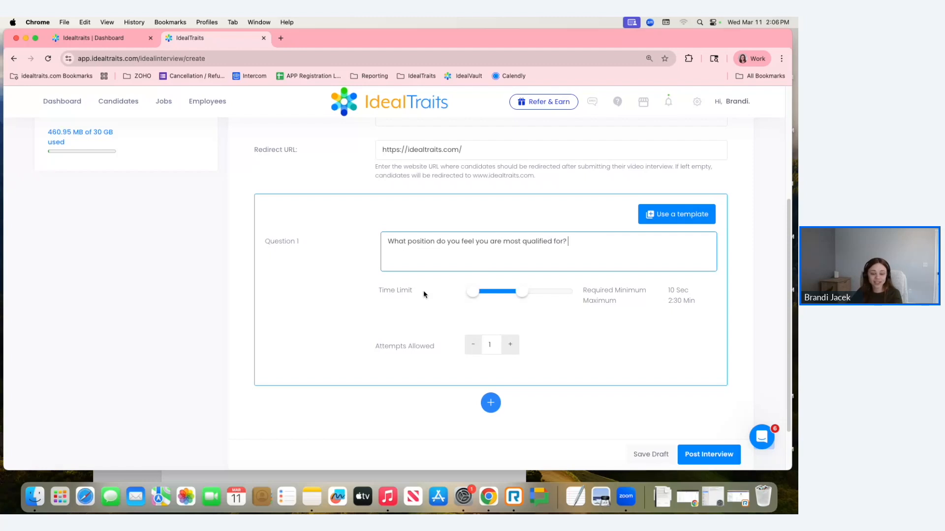
- Set Question 1's time limit to a required minimum of 23 seconds and a maximum of 1:20 minutes
drag(521, 292, 535, 295)
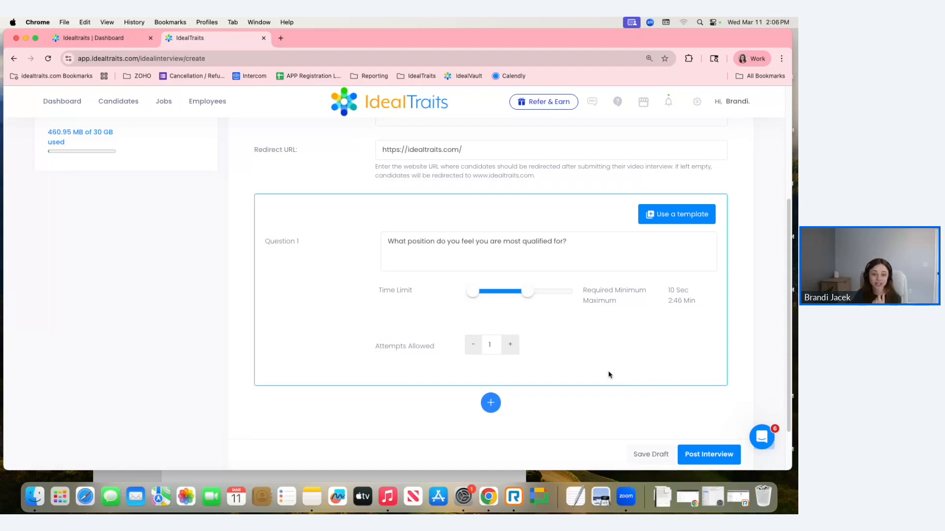
drag(526, 298, 497, 302)
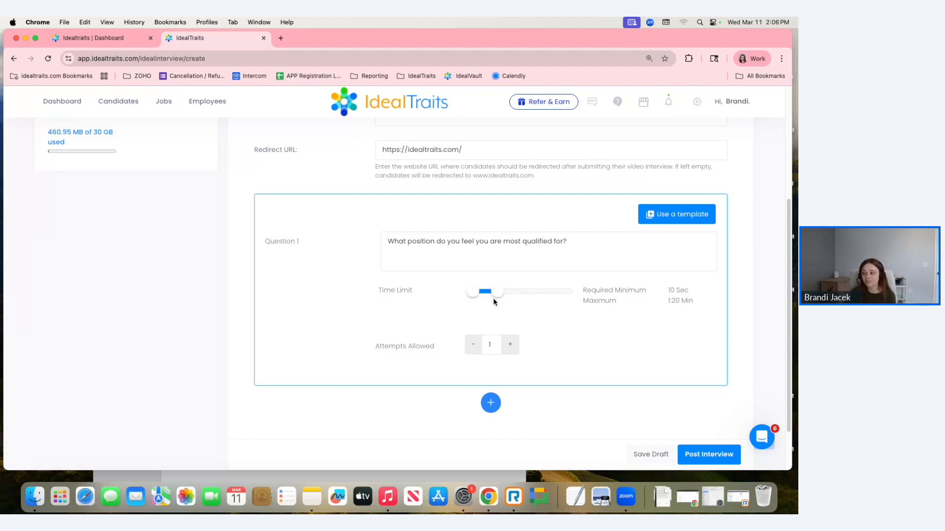
drag(473, 293, 479, 293)
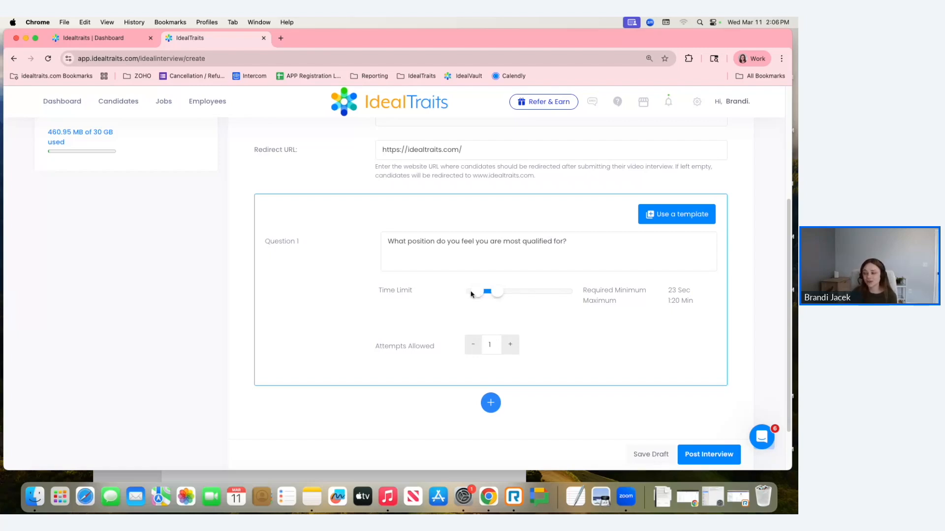
- Set the number of attempts allowed for Question 1 to 2
drag(372, 351, 421, 343)
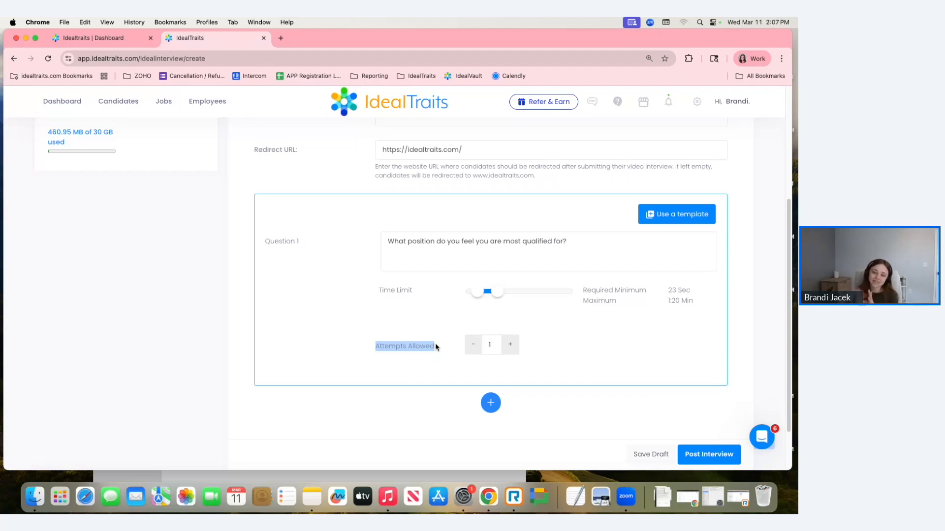
click(514, 347)
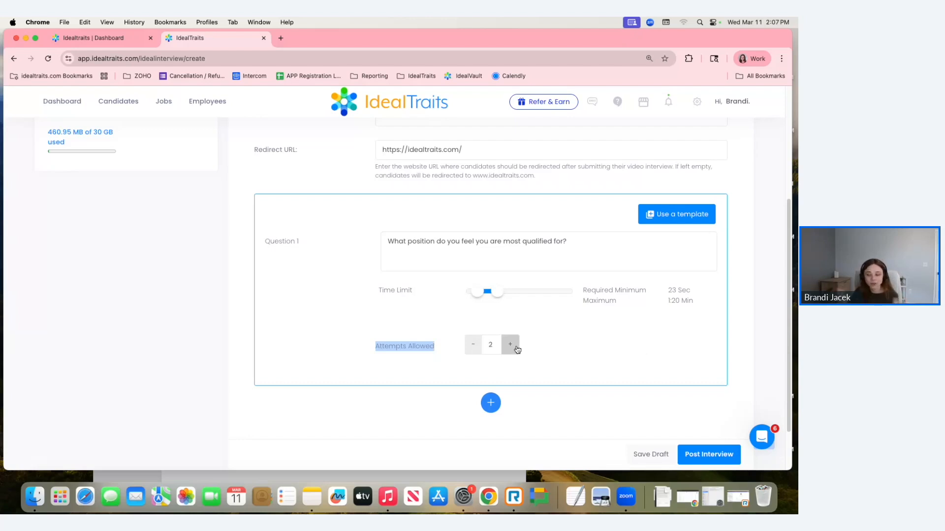
click(558, 339)
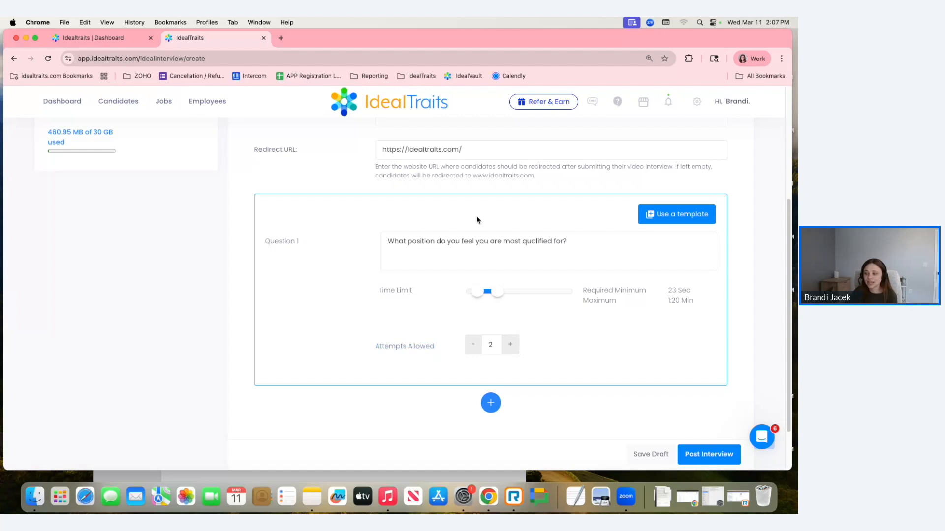
- Add Question 2 to the interview using the template "What do you like the most with sales? The least?"
scroll(542, 397, down, 3)
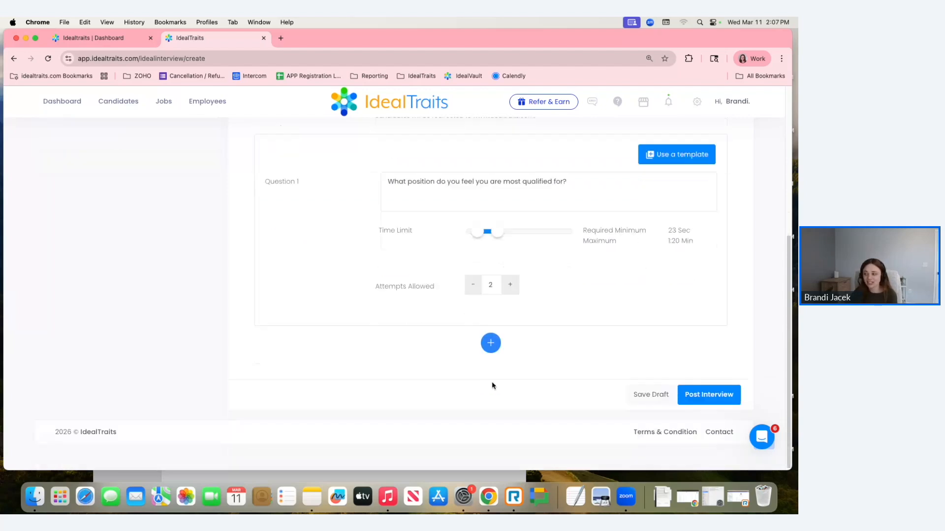
click(493, 348)
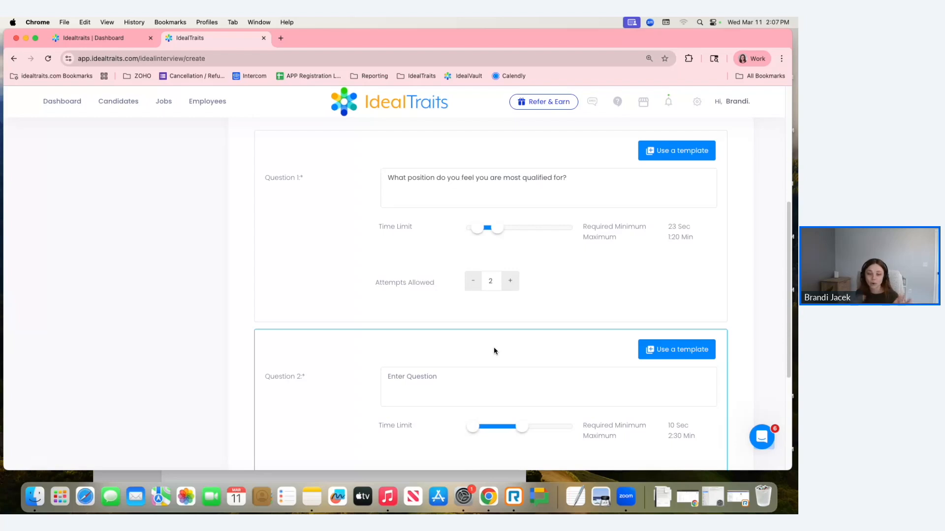
scroll(497, 346, down, 1)
scroll(498, 346, down, 2)
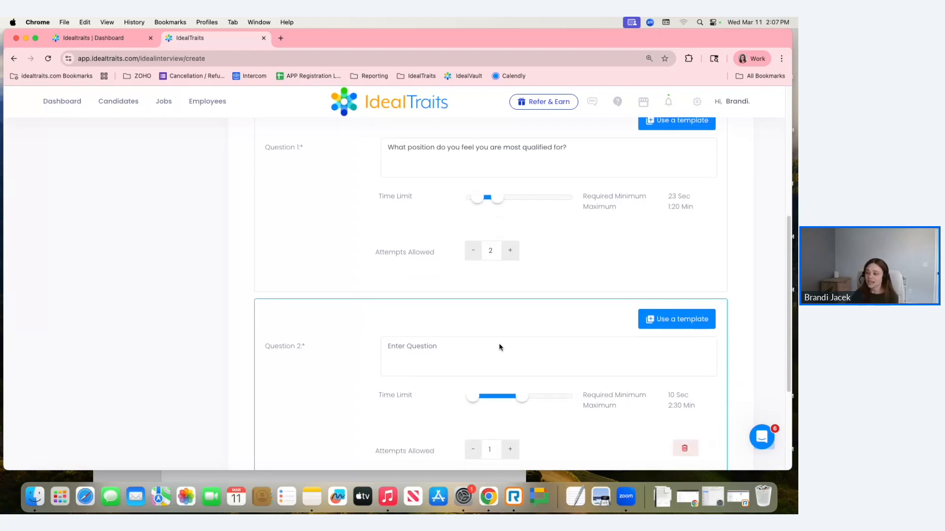
click(671, 318)
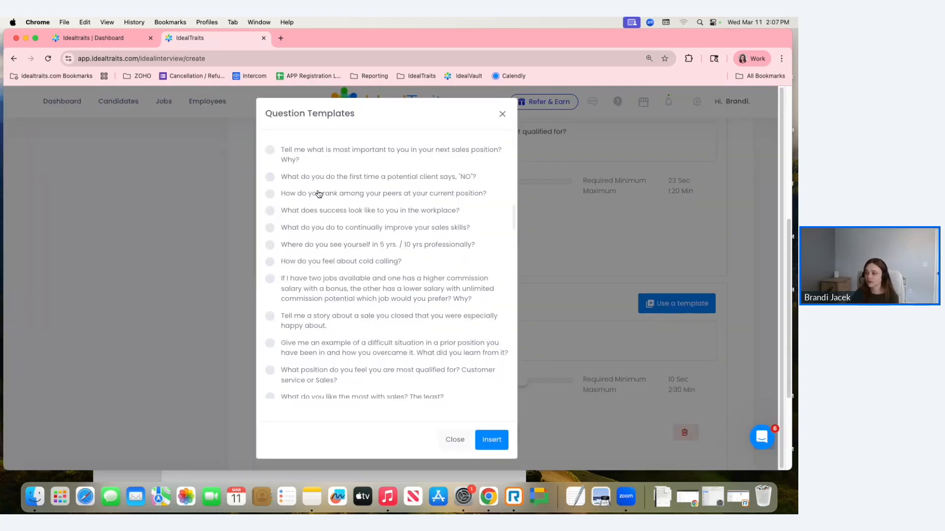
scroll(326, 198, down, 3)
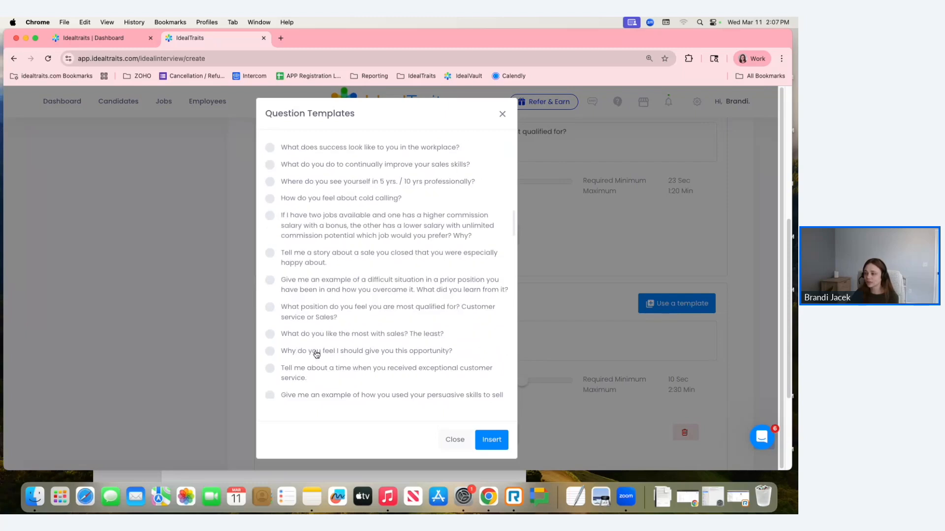
click(270, 334)
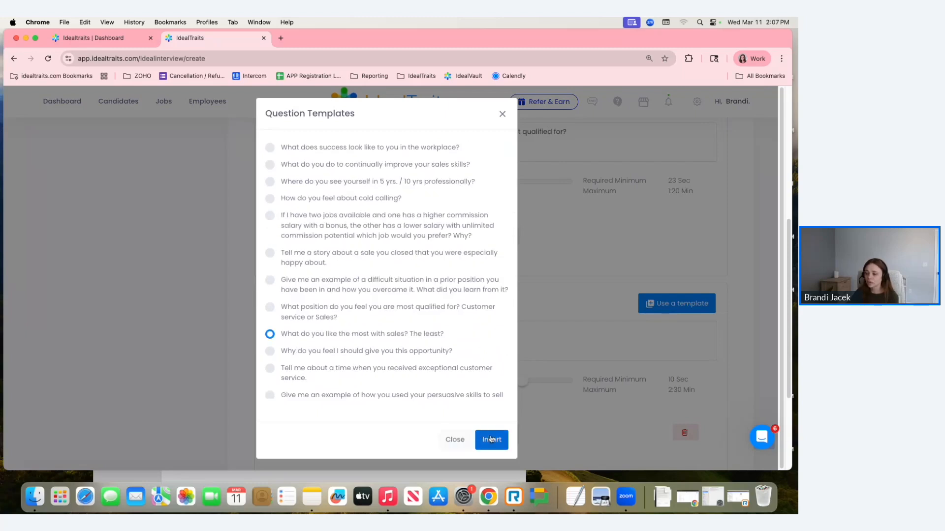
click(490, 439)
- Post the Social Media Content Creator interview live
scroll(530, 359, down, 1)
scroll(530, 360, down, 1)
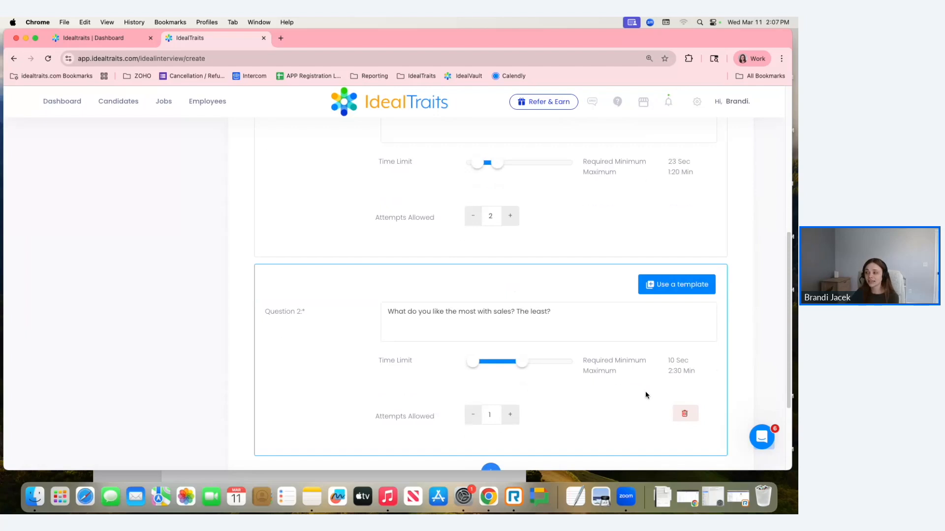
scroll(640, 374, down, 4)
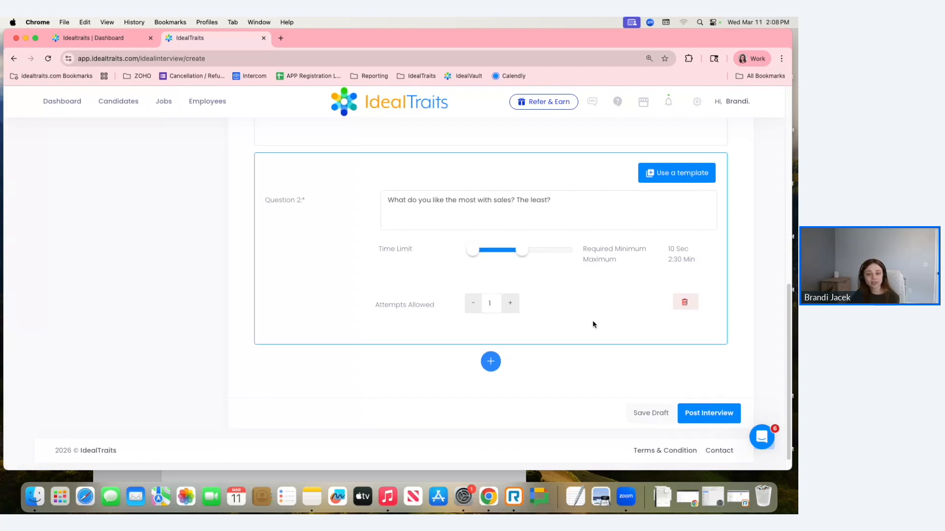
scroll(593, 321, up, 2)
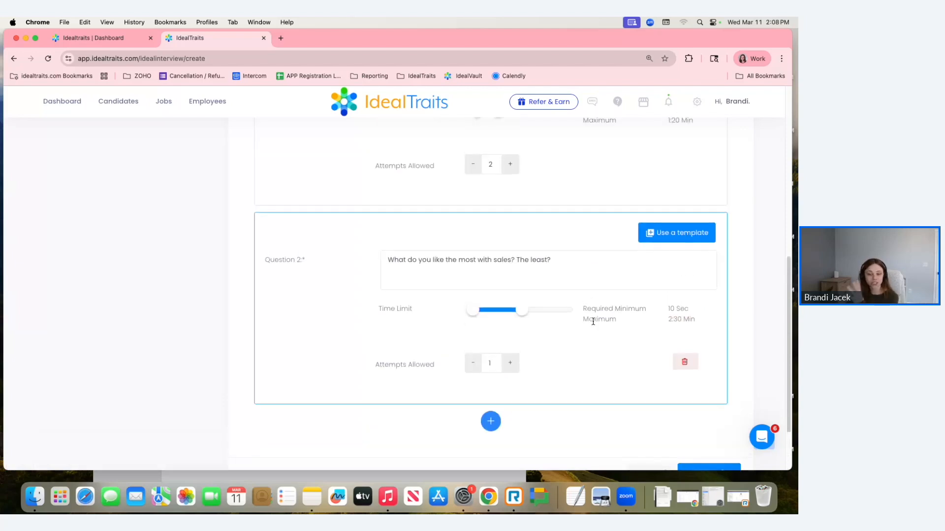
scroll(620, 354, down, 2)
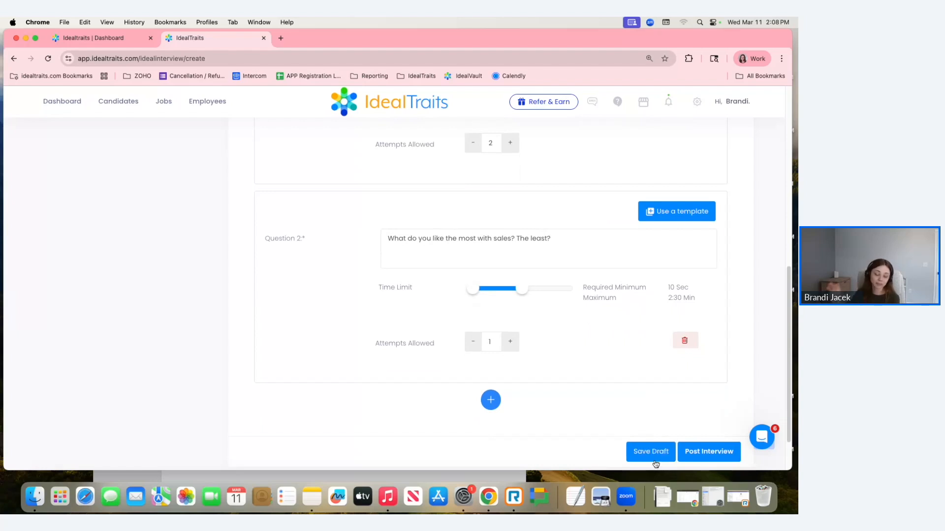
scroll(720, 361, down, 3)
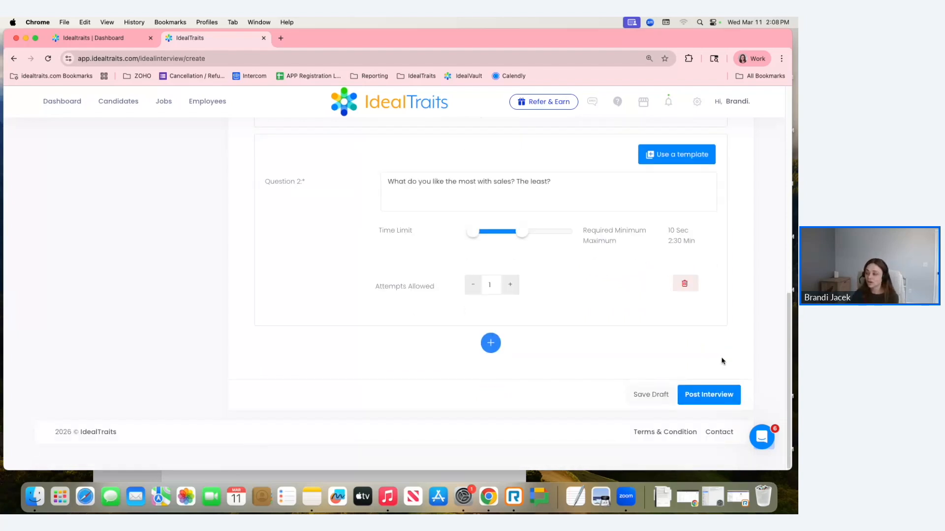
click(716, 398)
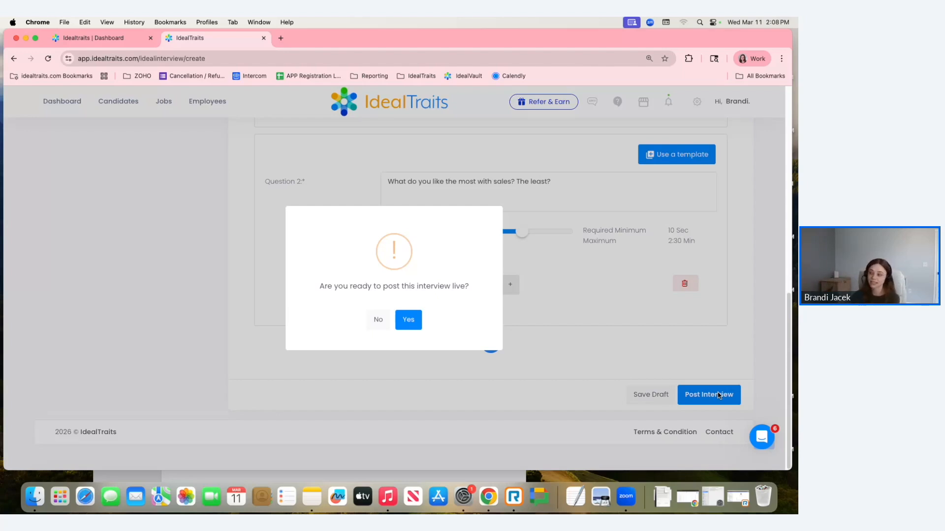
click(410, 321)
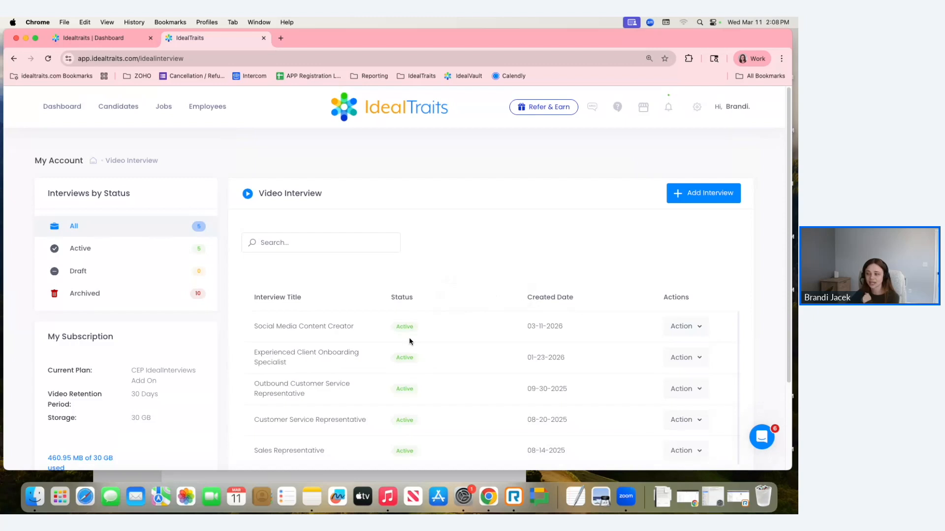
- Review the question details of the Social Media Content Creator interview and its available actions
drag(524, 329, 567, 327)
drag(253, 326, 356, 329)
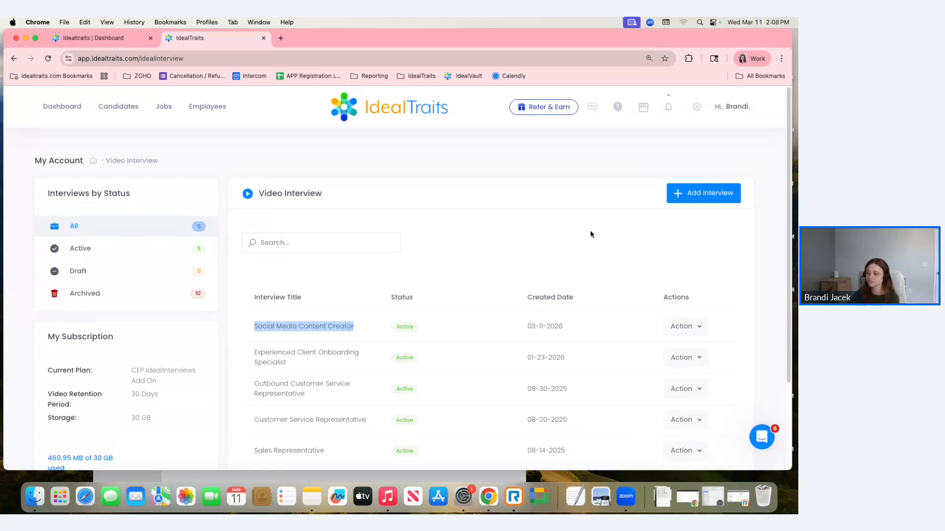
click(702, 328)
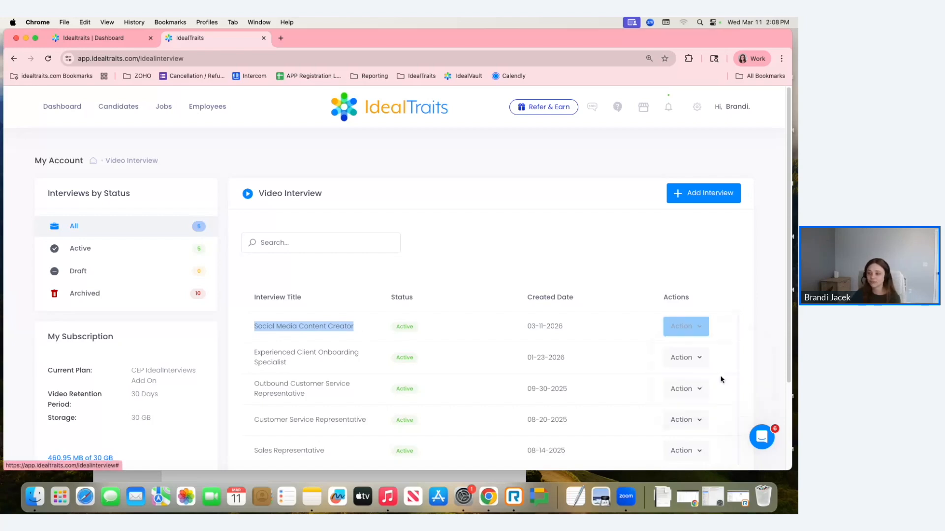
click(707, 377)
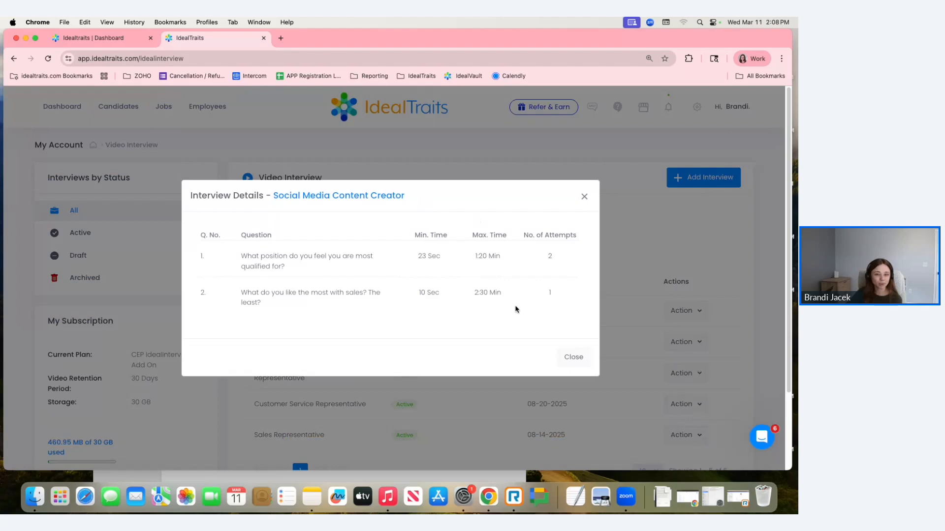
click(584, 197)
click(700, 329)
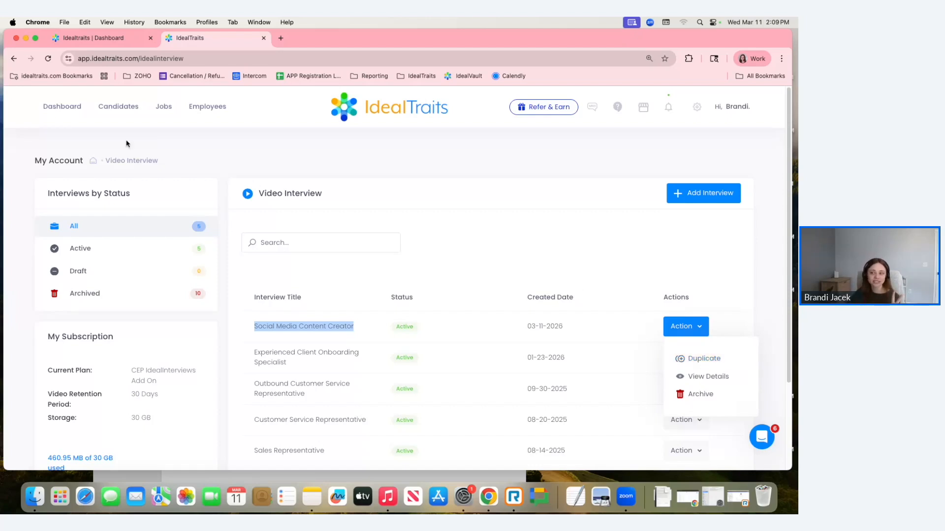
- Send the Social Media Content Creator video interview invite to the first candidate in the Candidate List
click(112, 112)
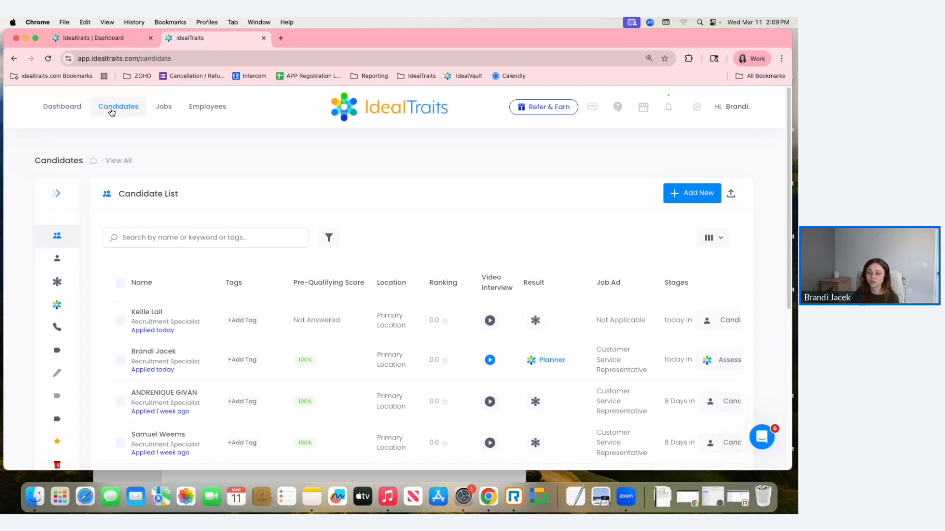
drag(478, 274, 510, 291)
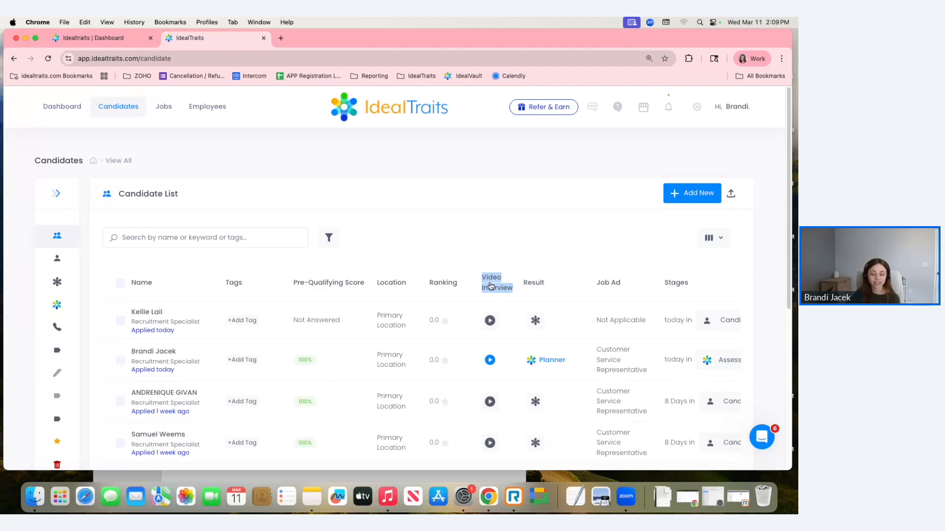
click(492, 325)
click(385, 153)
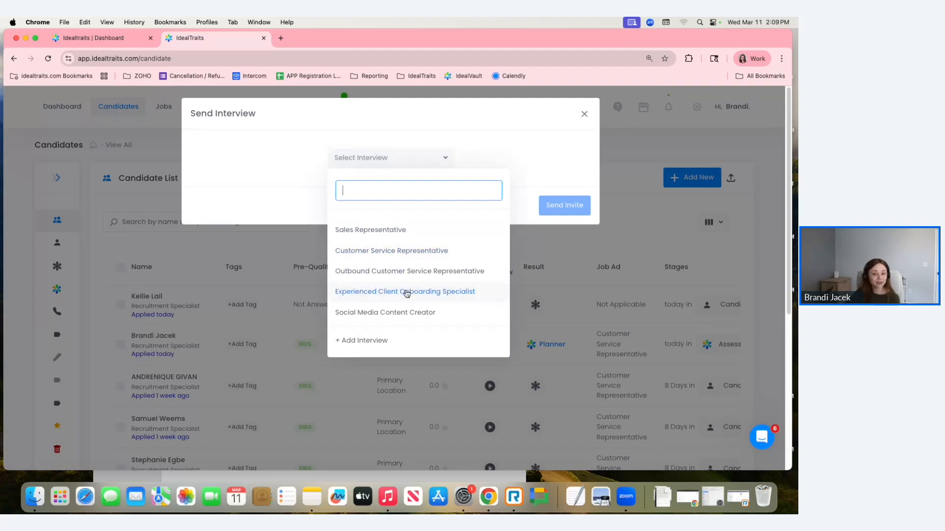
click(410, 315)
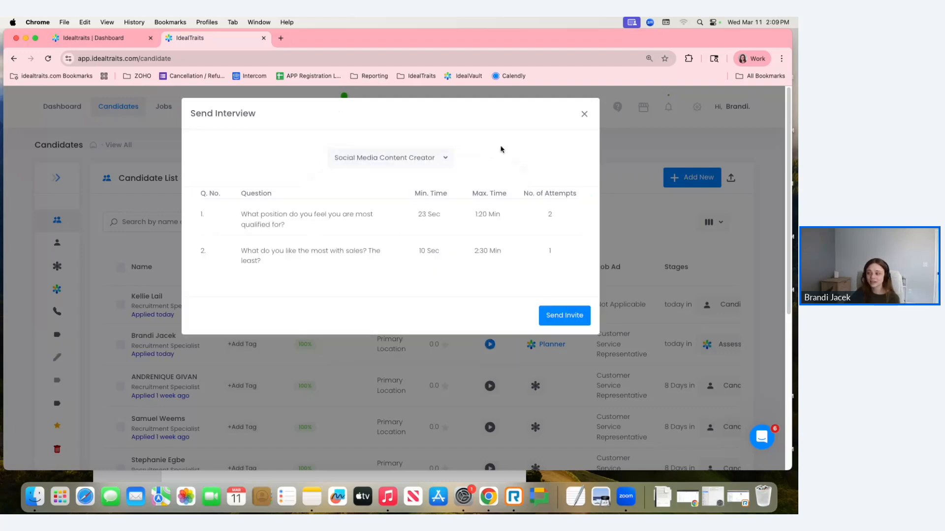
click(559, 316)
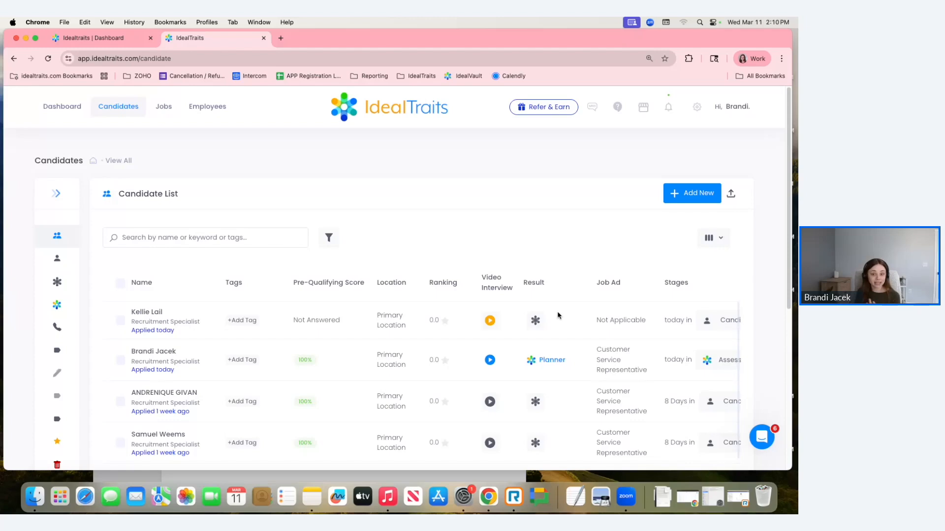
- Archive the active "Send Video Interview" workflow in Automated Workflows
click(696, 107)
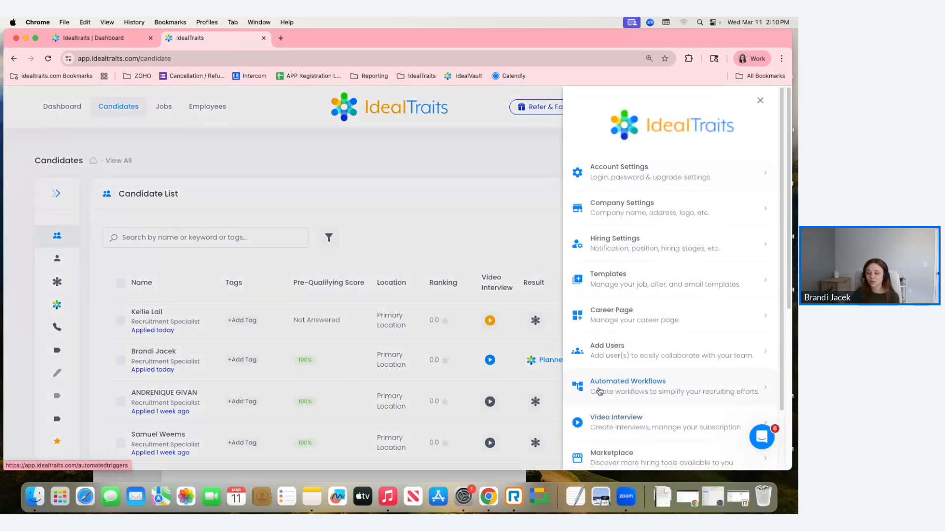
click(600, 391)
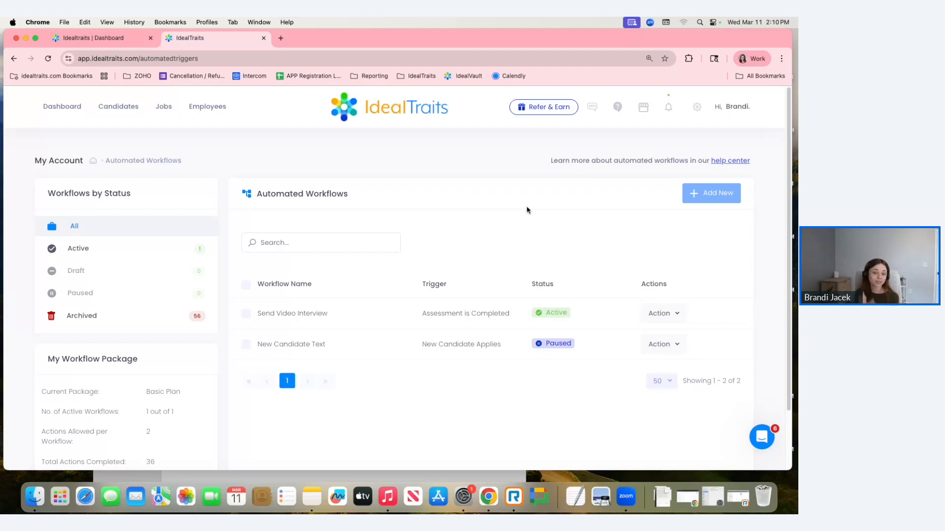
click(674, 314)
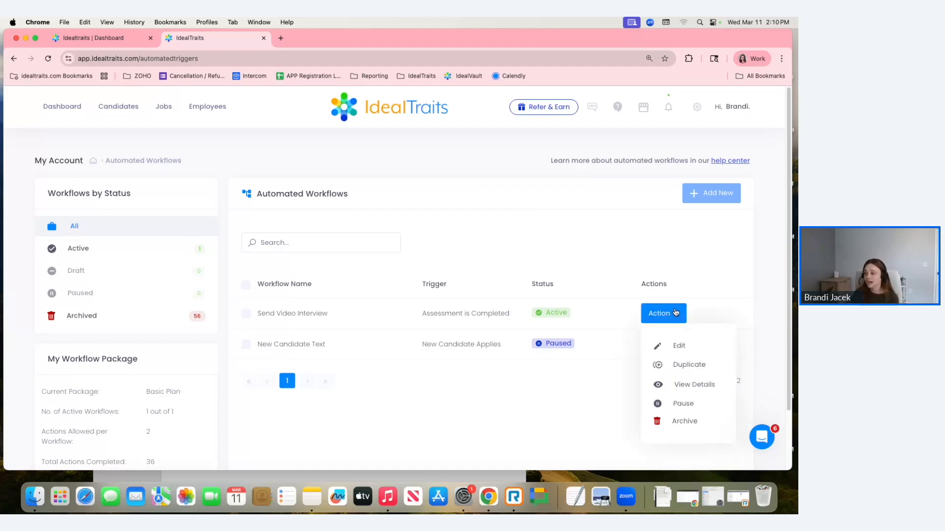
click(705, 429)
click(413, 346)
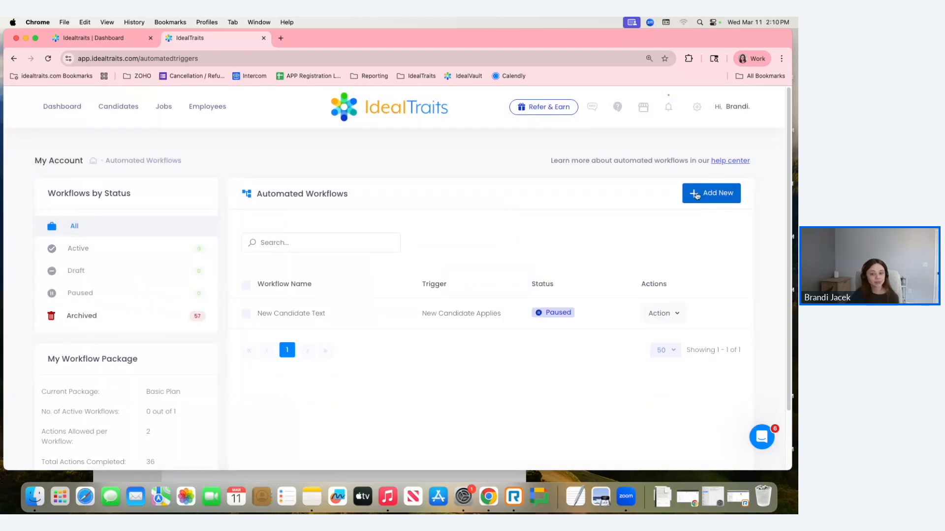
- Add a new automated workflow and name it "Send Video Interview"
click(698, 197)
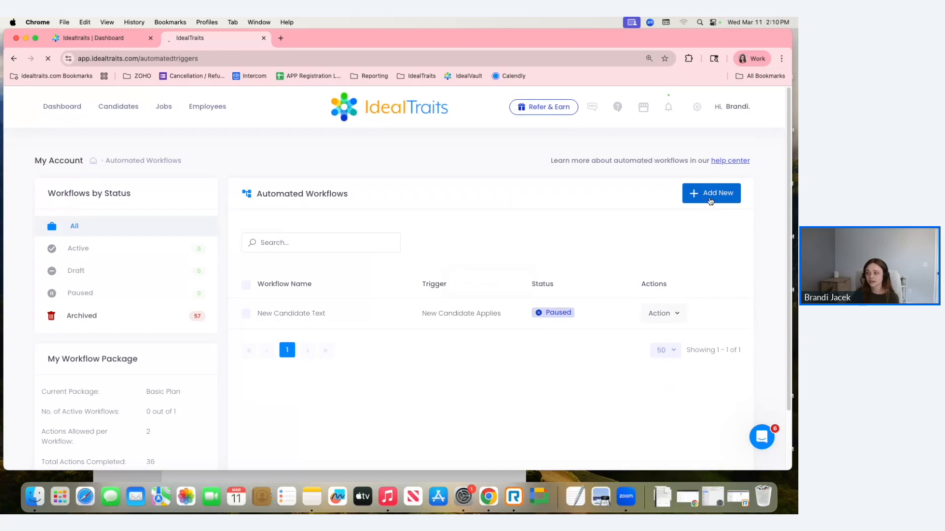
click(441, 246)
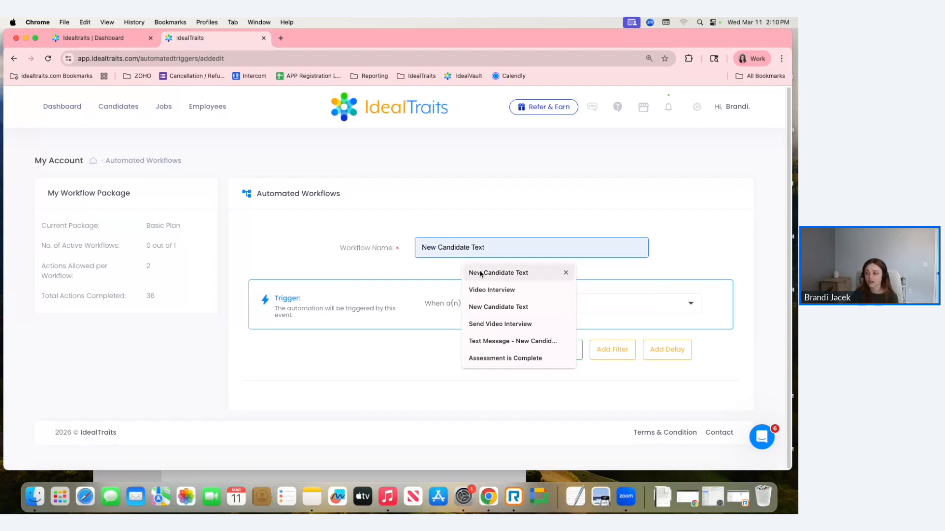
click(492, 290)
click(428, 247)
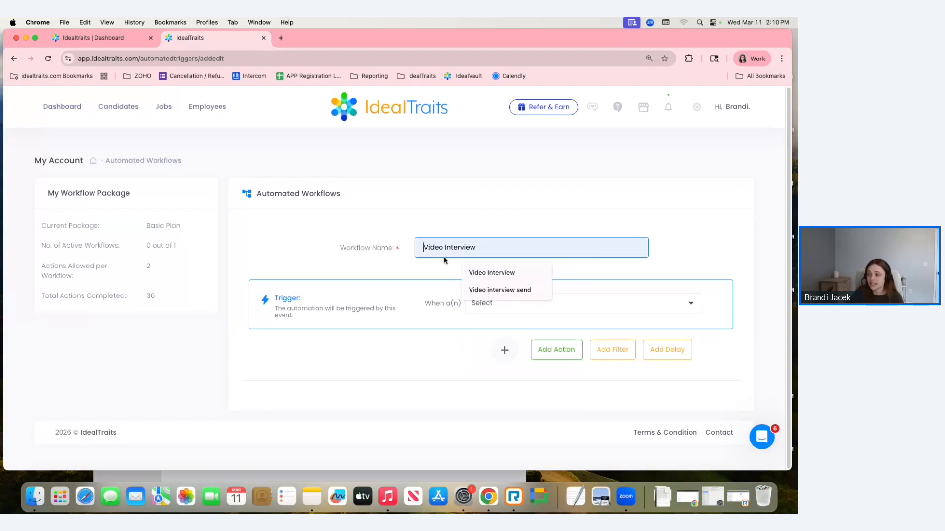
text(Send)
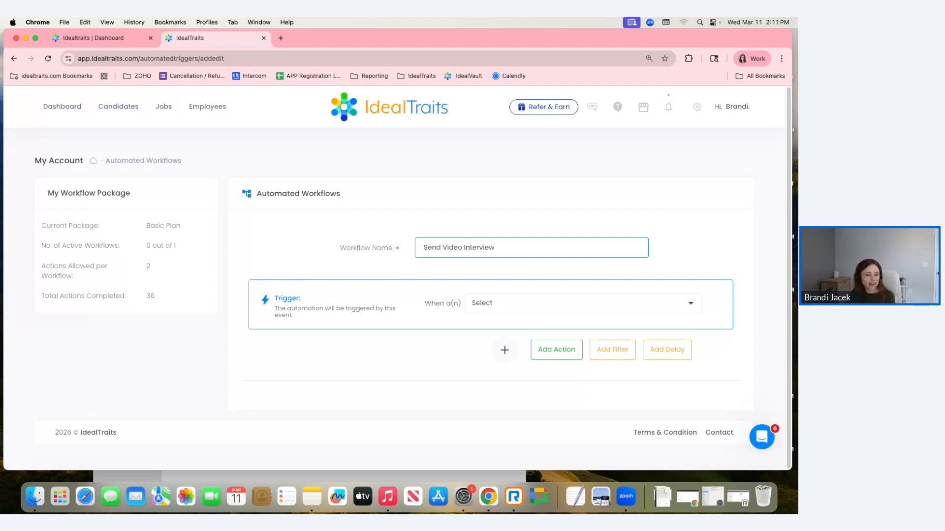
- Set the workflow trigger to "Assessment is Completed" and check the other trigger options
click(571, 309)
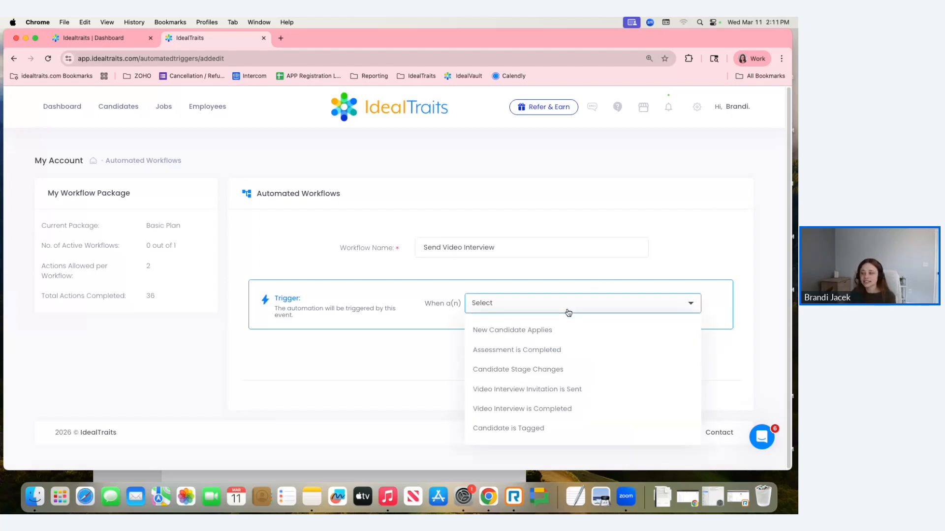
click(507, 349)
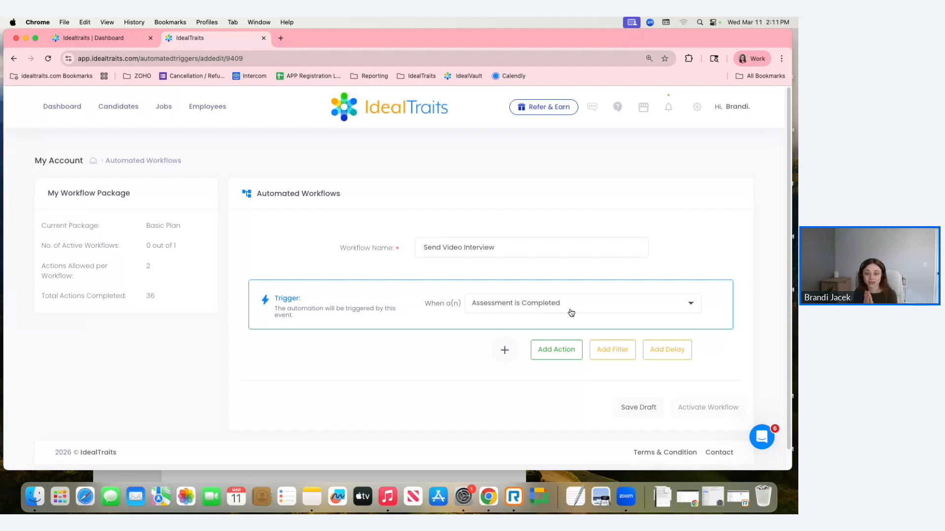
click(570, 313)
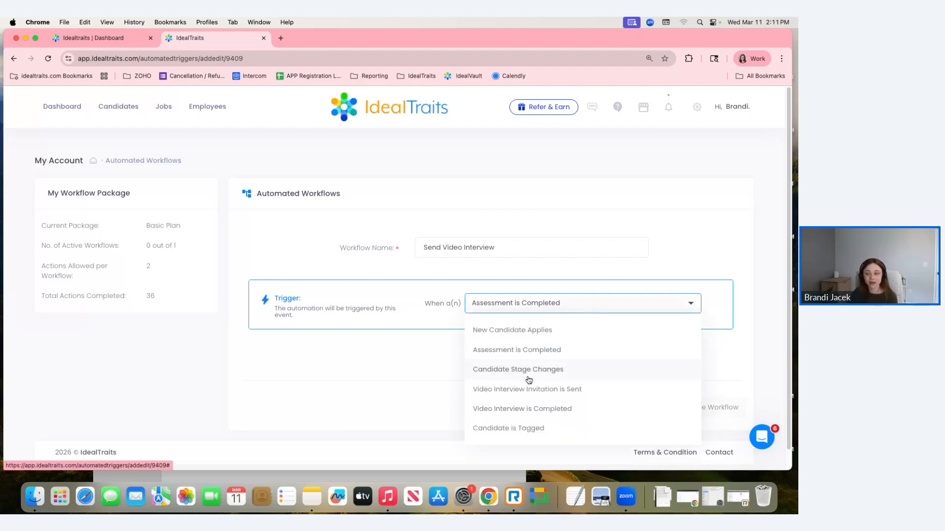
click(372, 339)
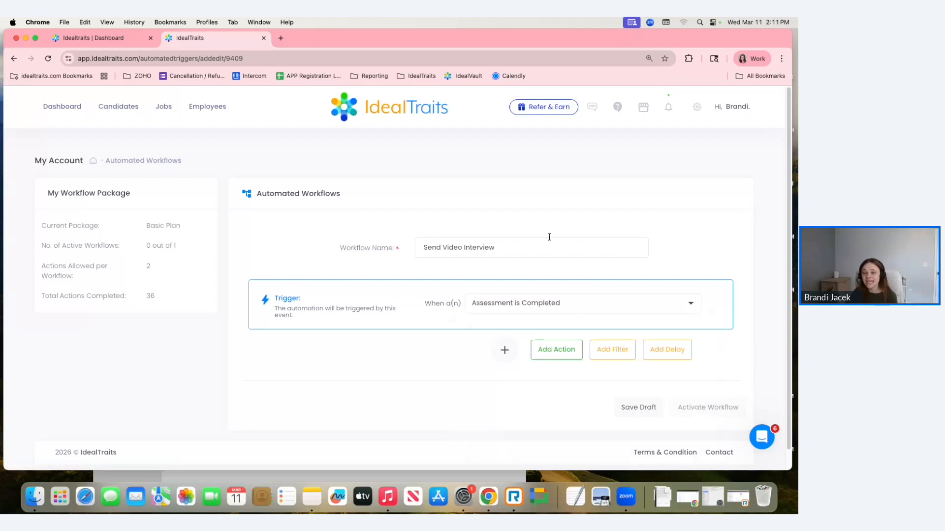
scroll(664, 300, down, 1)
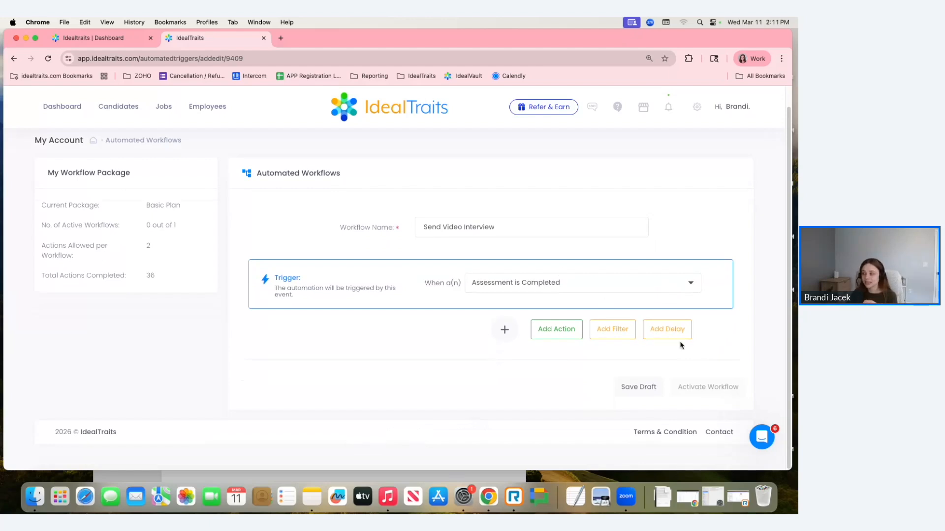
- Add a 30 Minutes delay after the workflow trigger, and remove that delay block again
click(674, 328)
click(652, 359)
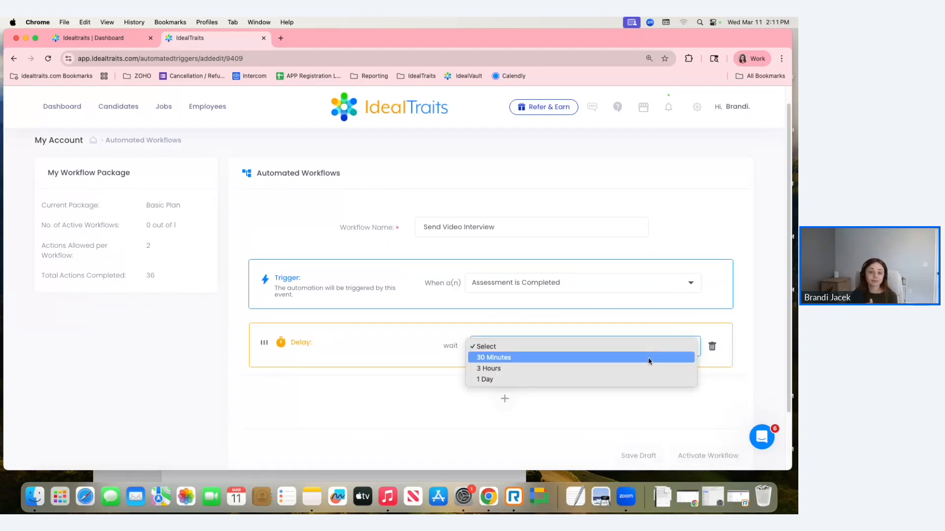
key(Escape)
click(648, 359)
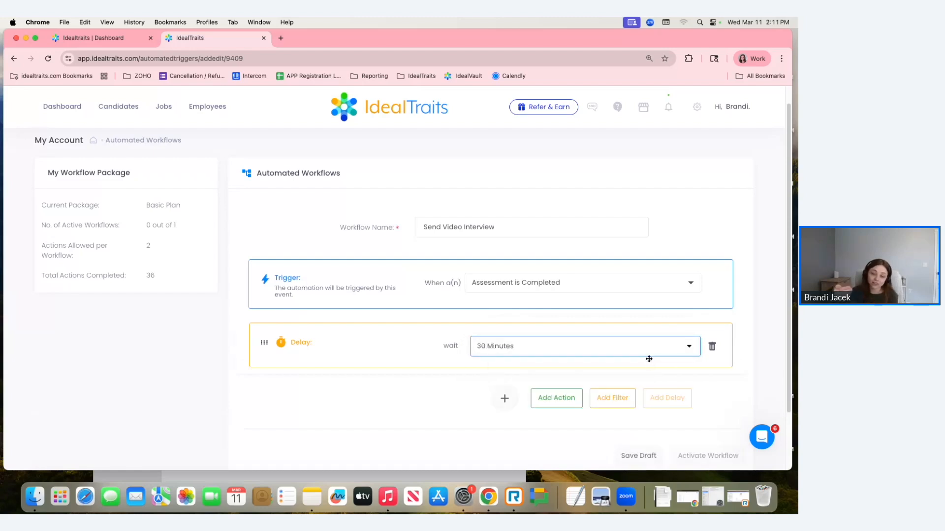
click(712, 347)
- Add a filter by Position to the workflow, look over its position choices, and remove the filter block
click(614, 330)
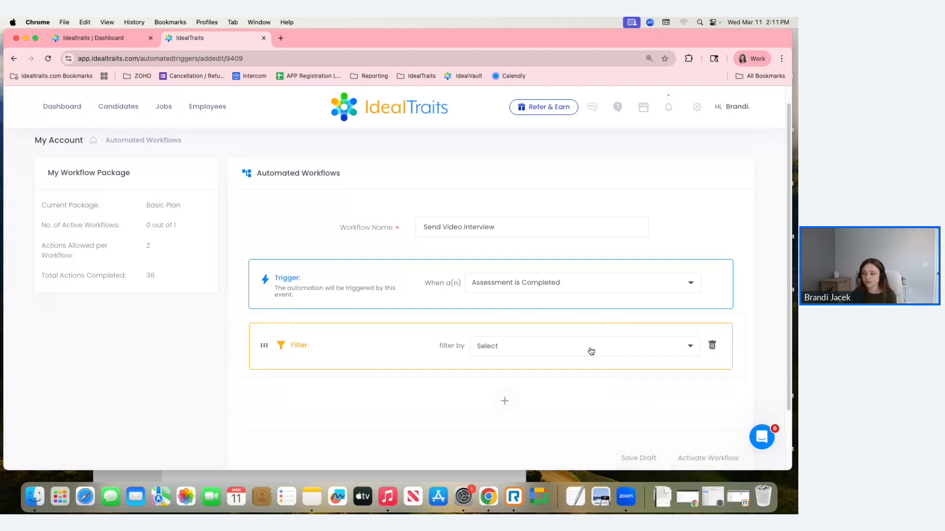
click(591, 351)
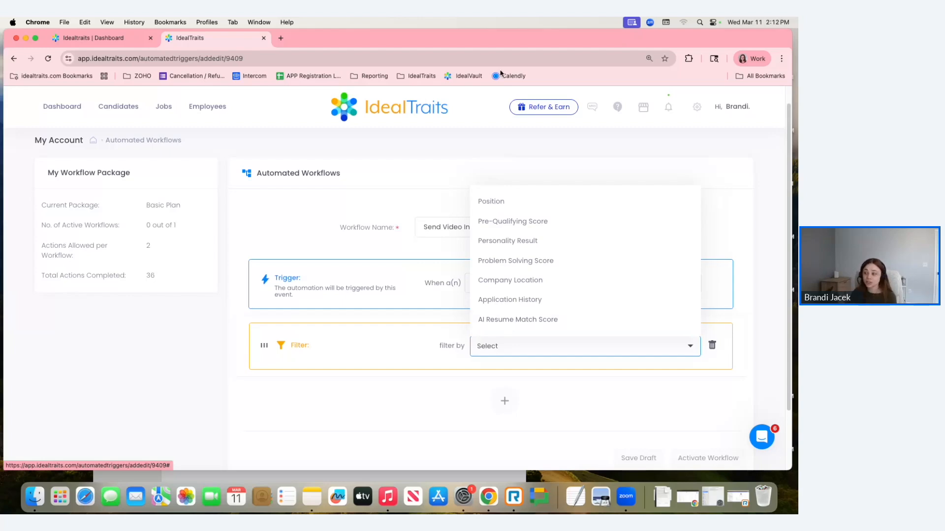
click(480, 200)
scroll(646, 231, down, 5)
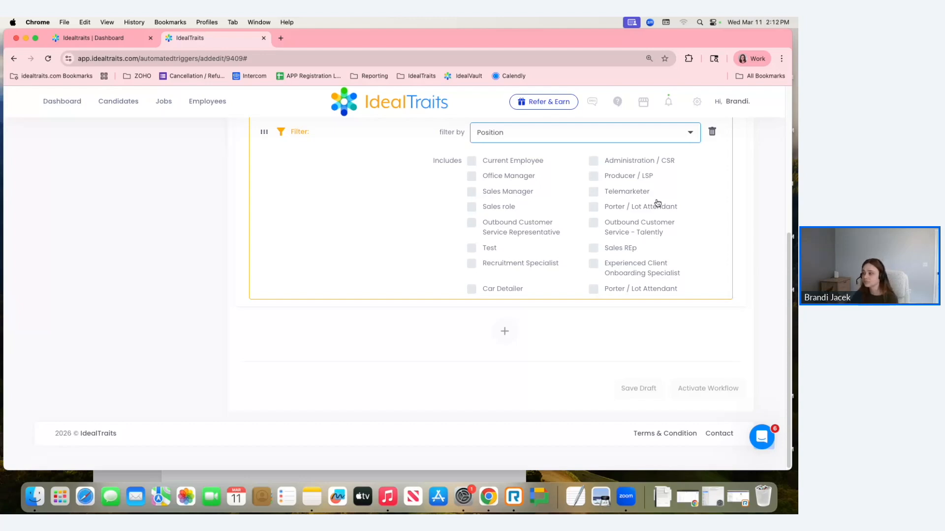
scroll(698, 276, up, 1)
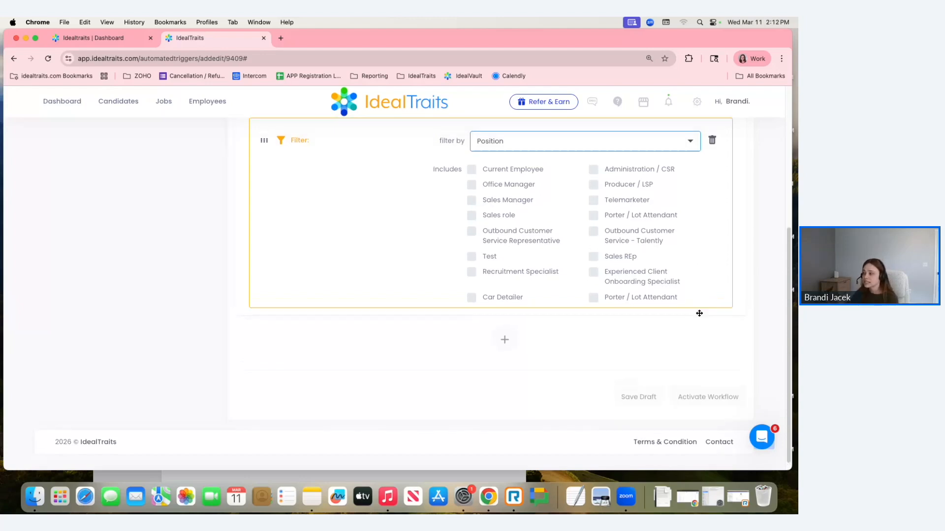
click(712, 144)
- Add a Send Video Interview action to the workflow for the Social Media Content Creator interview
click(560, 329)
scroll(499, 339, down, 2)
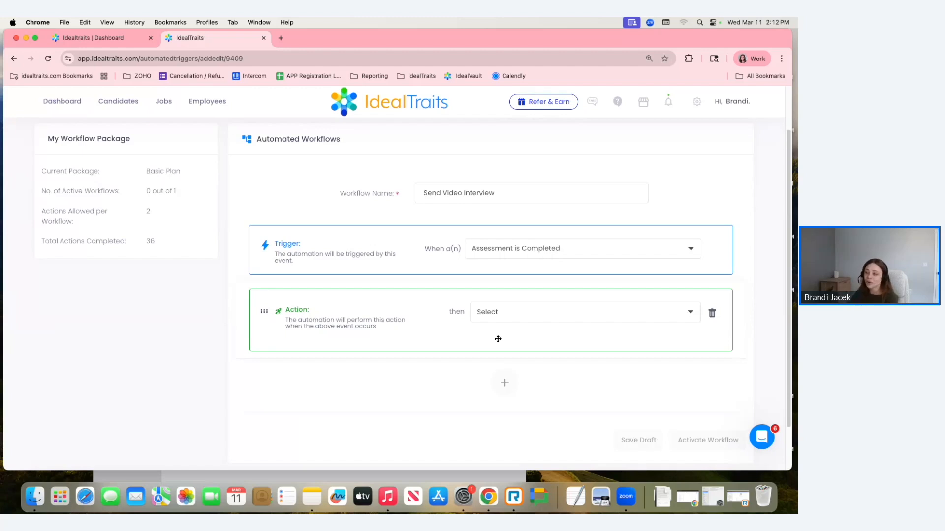
click(490, 313)
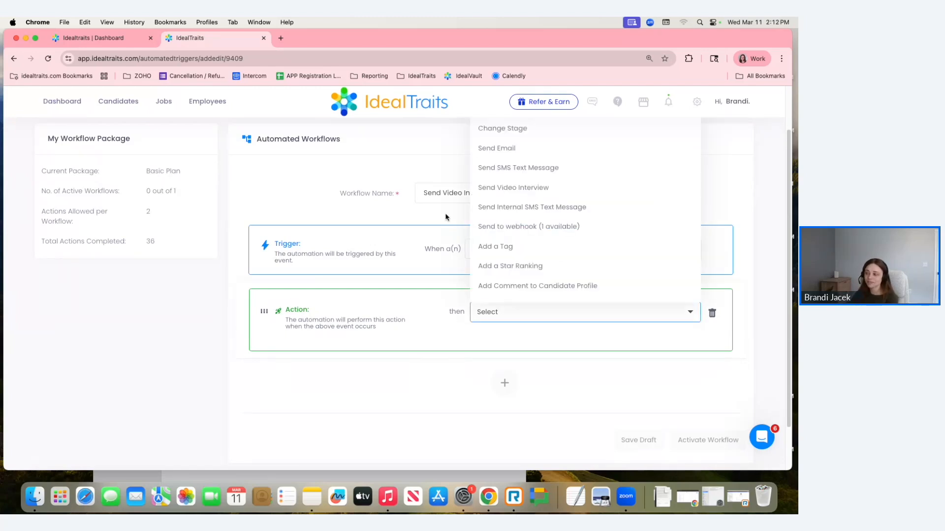
click(503, 188)
scroll(492, 317, down, 3)
click(490, 274)
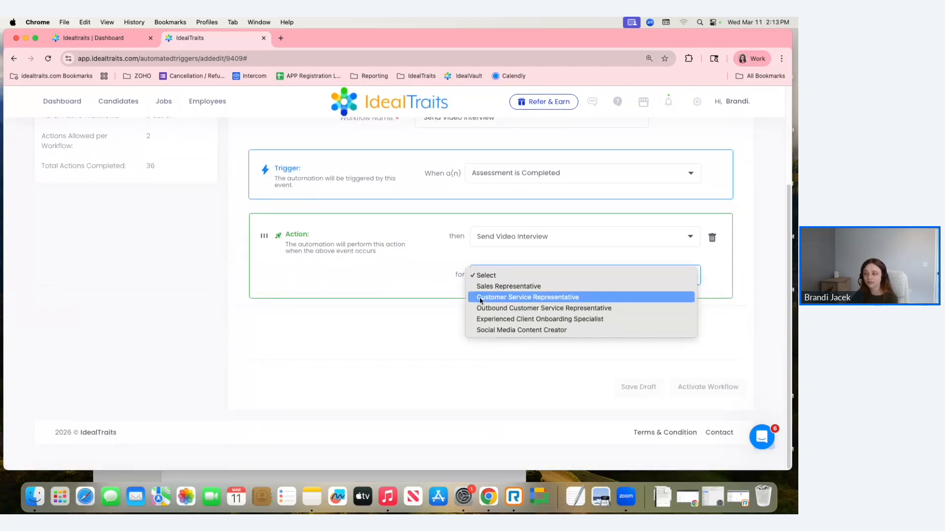
click(507, 331)
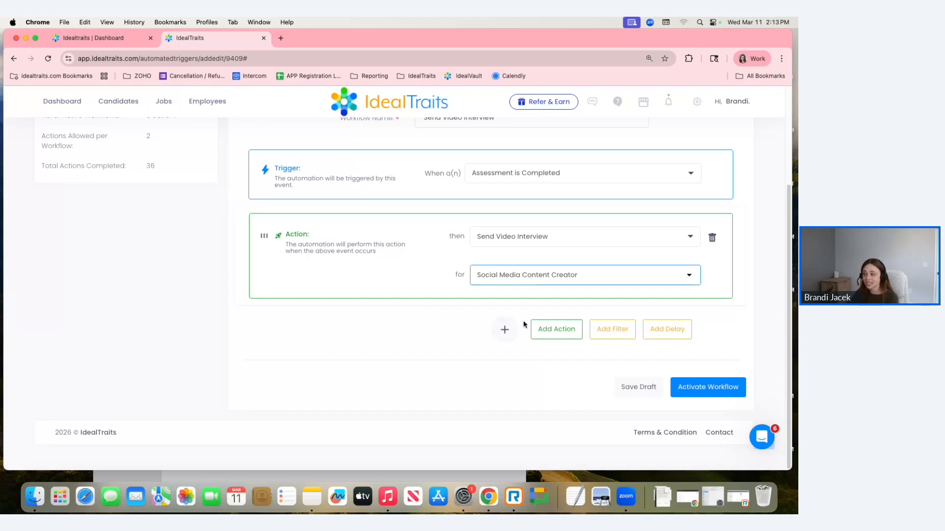
- Add a second action that performs Send SMS Text Message
click(546, 329)
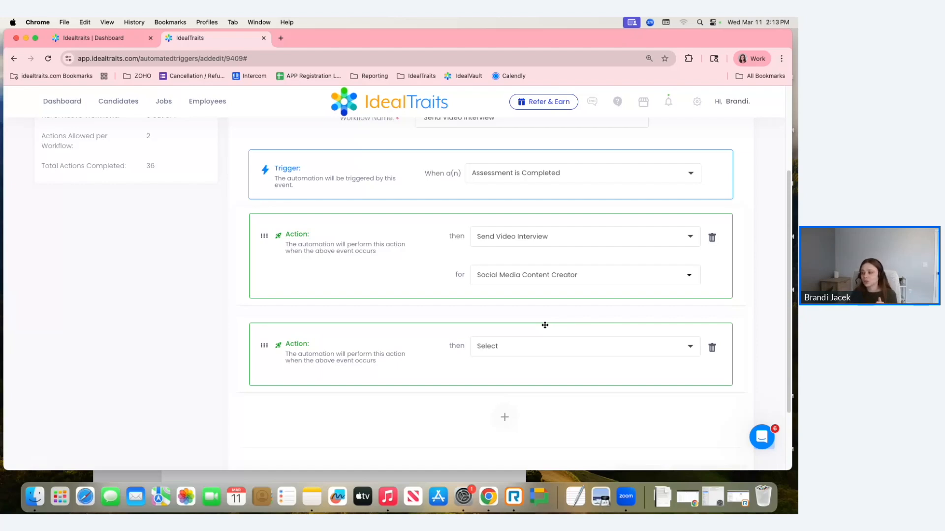
click(532, 351)
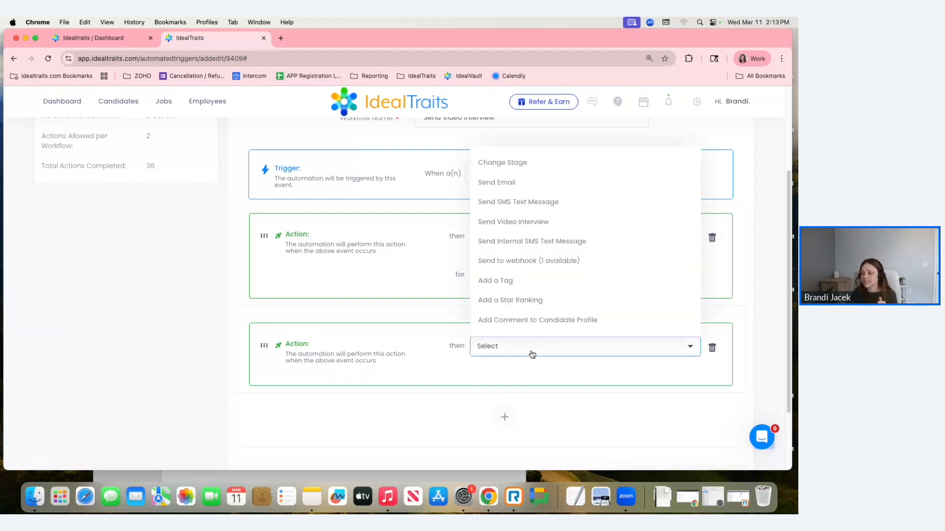
click(515, 202)
scroll(540, 297, down, 5)
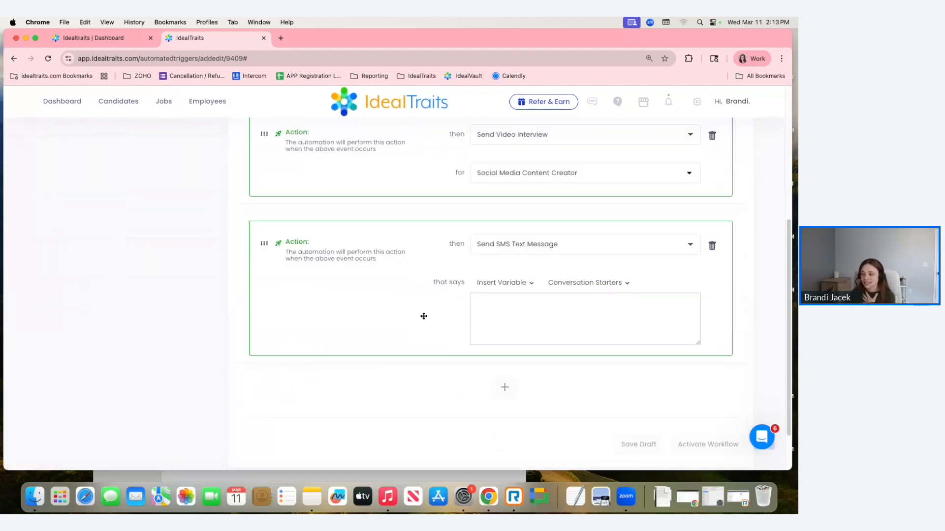
scroll(424, 316, down, 2)
- Fill the SMS message with the conversation starter asking candidates to check their email and complete the assessment to finalize their application
click(535, 261)
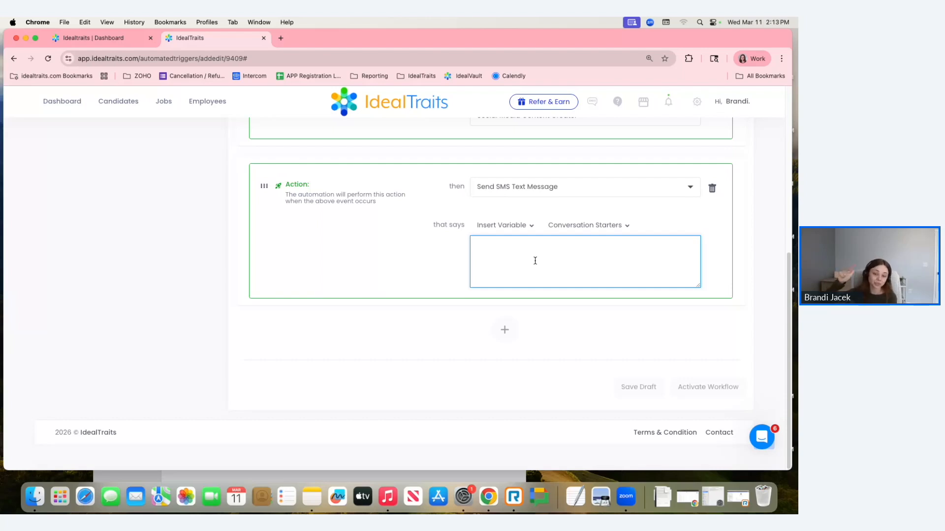
click(611, 228)
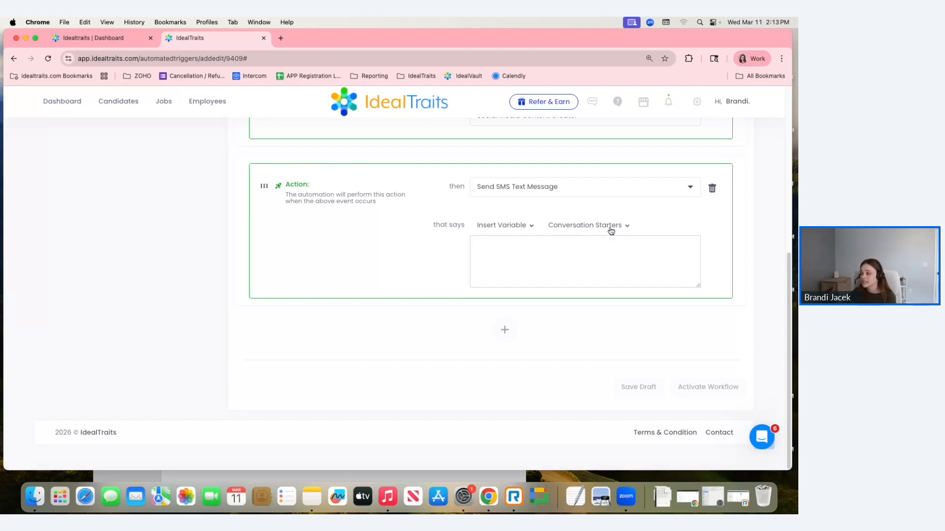
scroll(633, 289, down, 3)
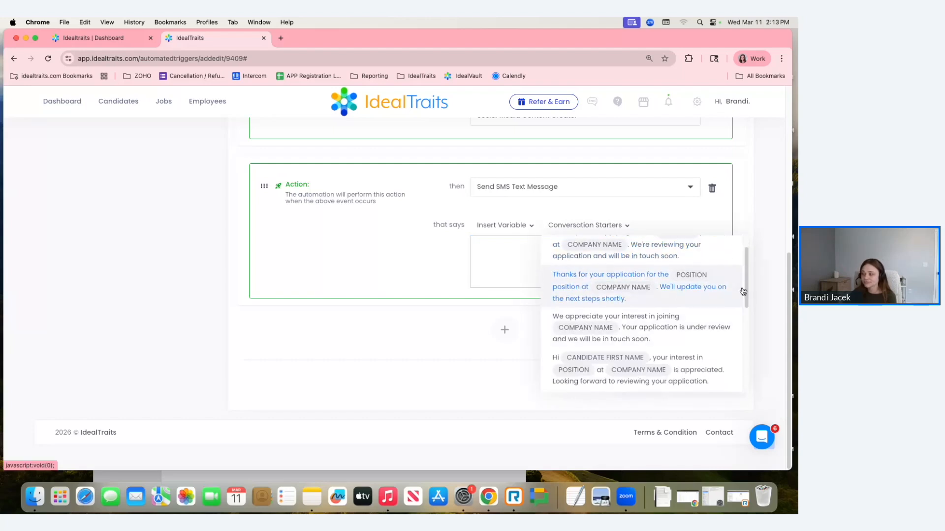
scroll(749, 298, down, 3)
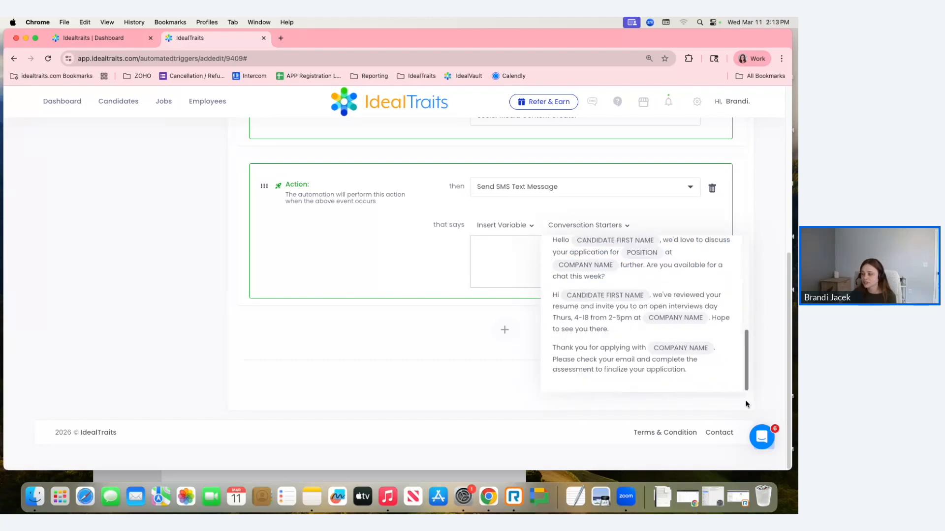
click(592, 373)
- Replace the final word "application" in the SMS message with "video interview."
click(669, 261)
key(BackSpace)
key(BackSpace)
key(BackSpace)
key(BackSpace)
key(BackSpace)
key(BackSpace)
key(BackSpace)
key(BackSpace)
key(BackSpace)
key(BackSpace)
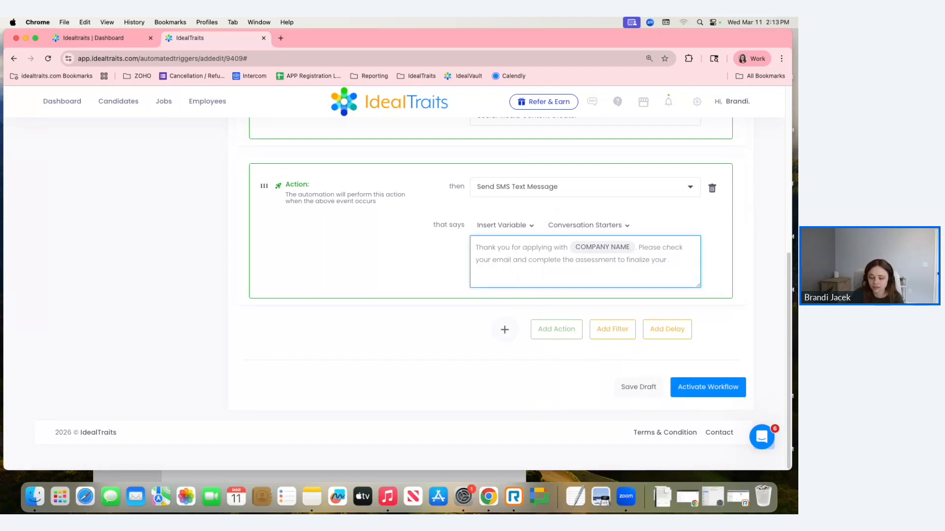
text(video interview)
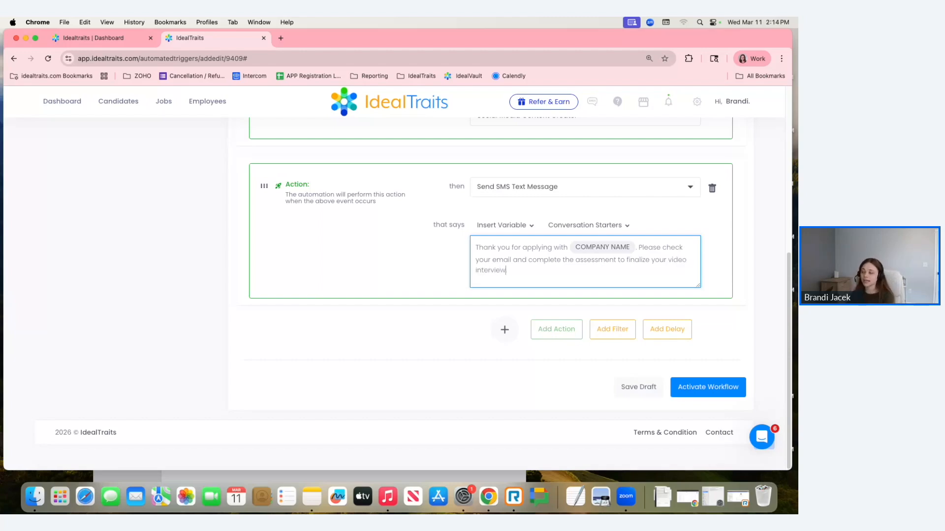
text(.)
- Replace the SMS text after "complete the" with "video interview to finalize your application."
drag(566, 275, 576, 259)
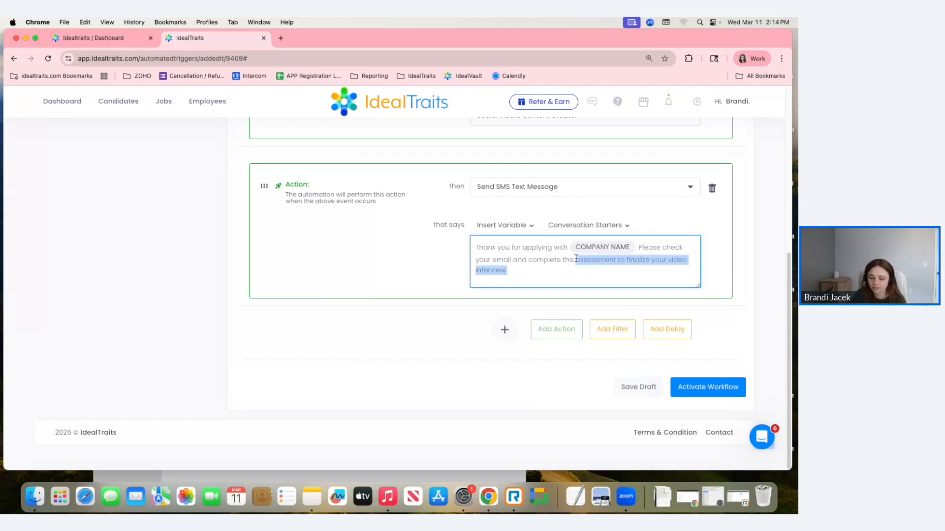
text(video interview to fin)
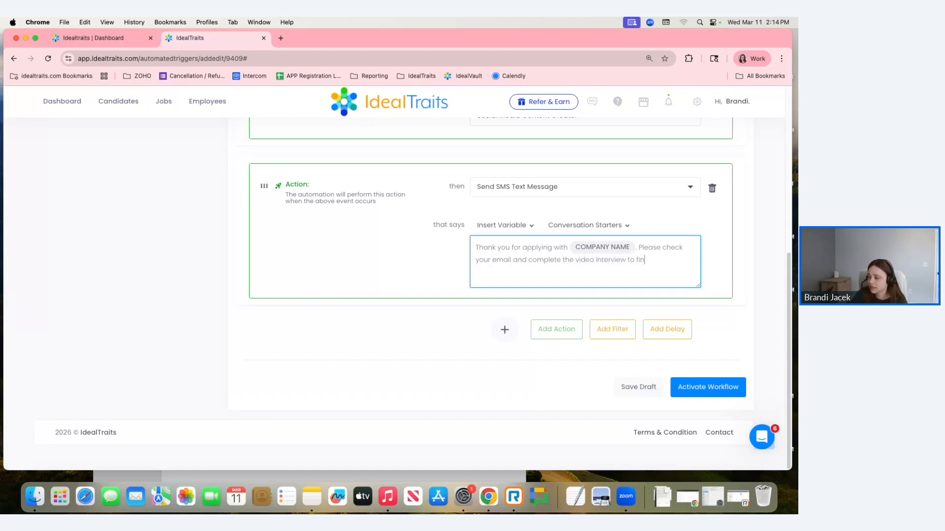
text(alize your application.)
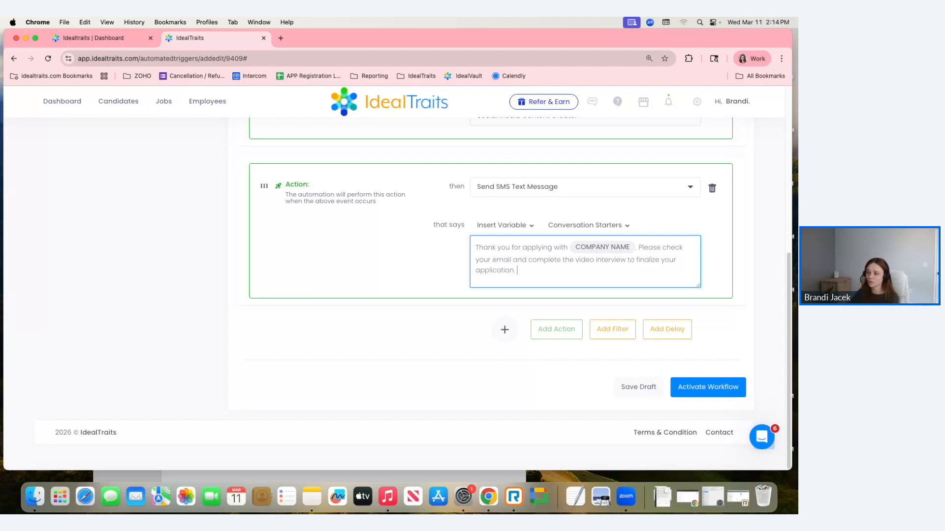
- Activate the "Send Video Interview" workflow and confirm its summary
scroll(282, 349, up, 1)
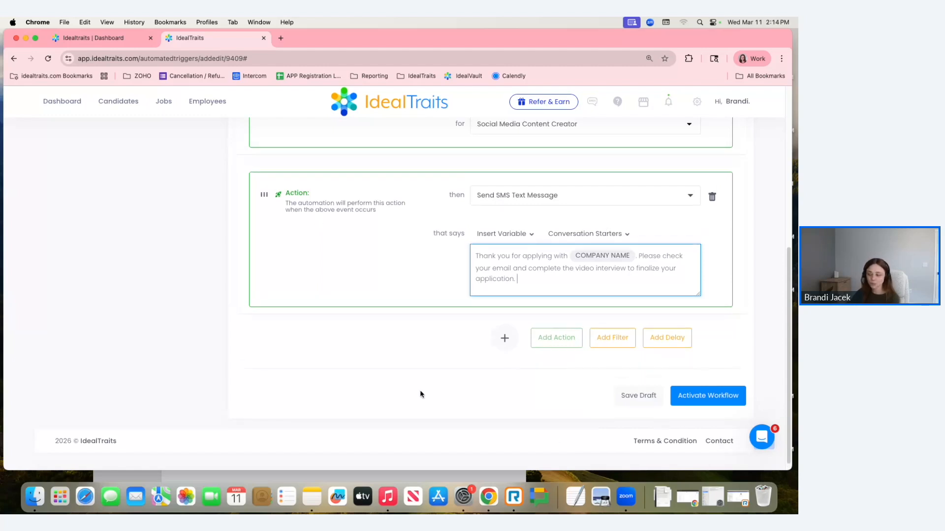
click(696, 399)
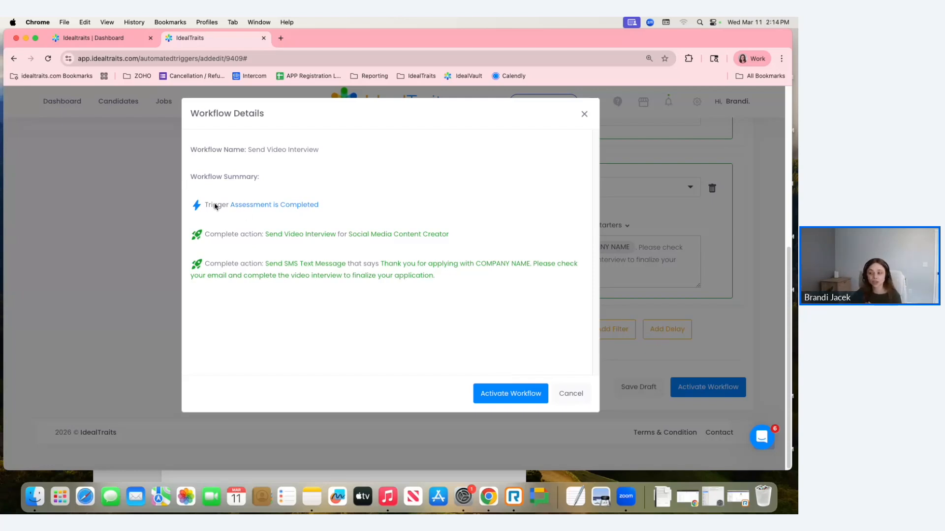
click(514, 395)
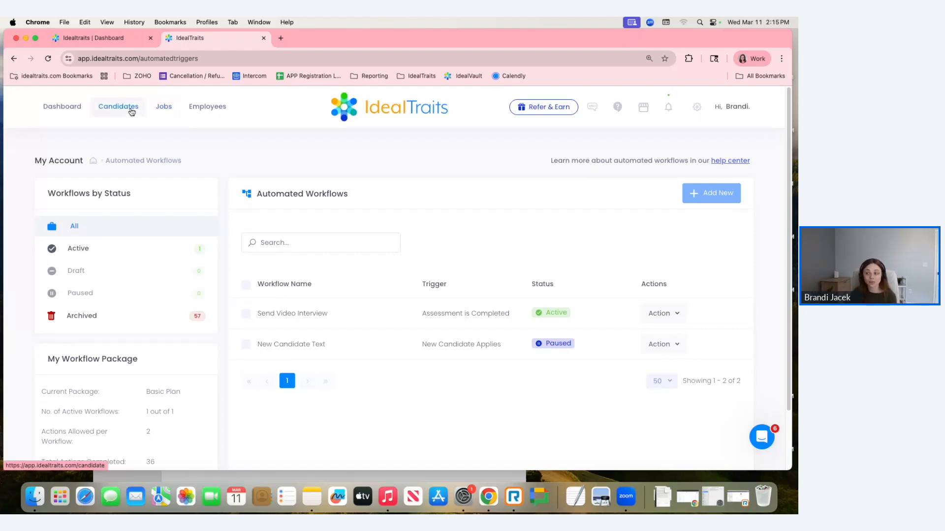
- Open the Recruitment Specialist candidate's profile and examine the assessment and automated workflow entries in Comments & Activity
click(109, 114)
click(149, 353)
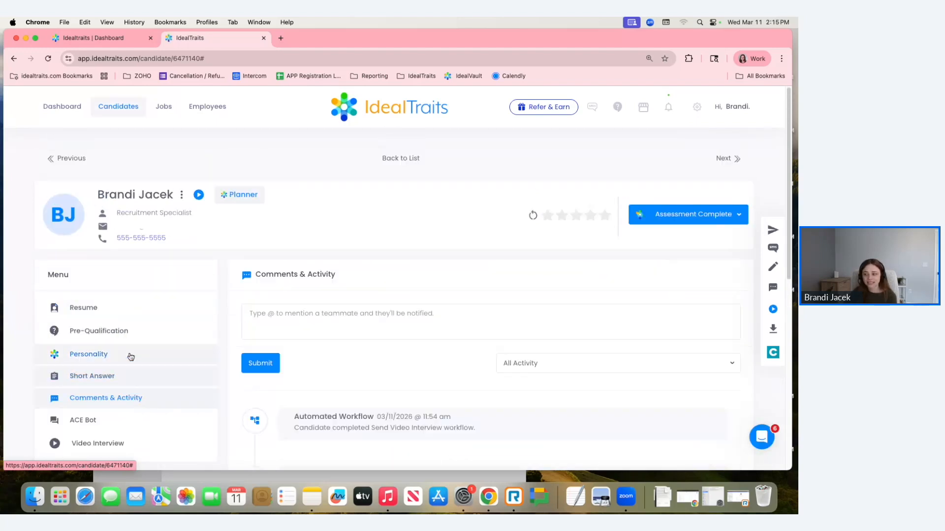
scroll(502, 328, down, 1)
scroll(502, 327, down, 5)
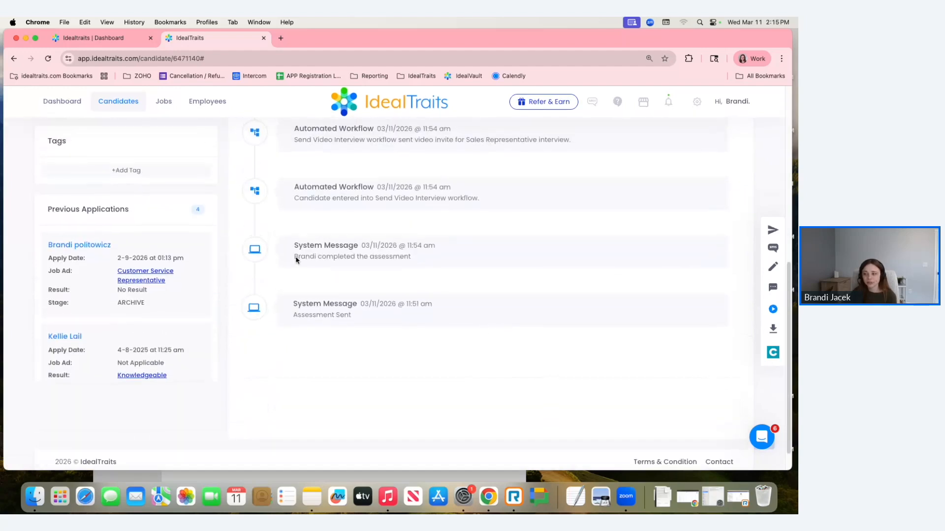
drag(295, 257, 416, 256)
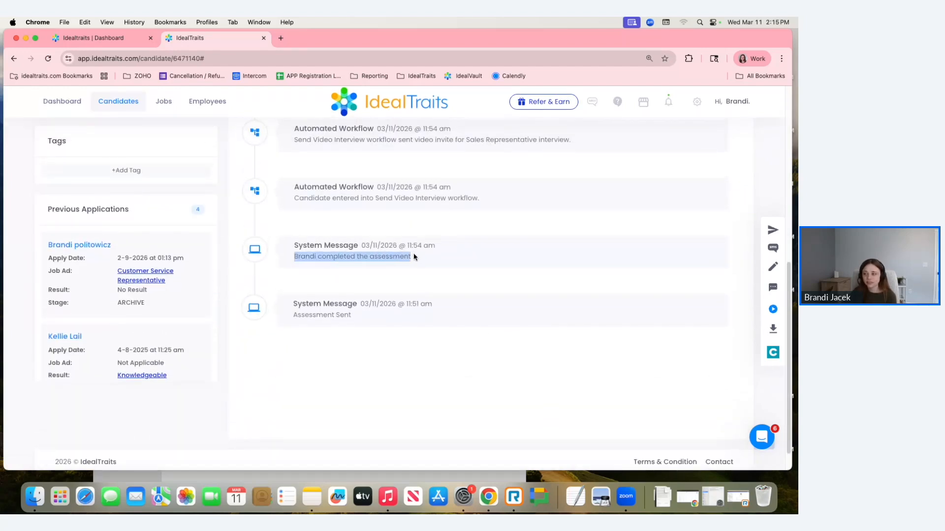
drag(299, 197, 456, 203)
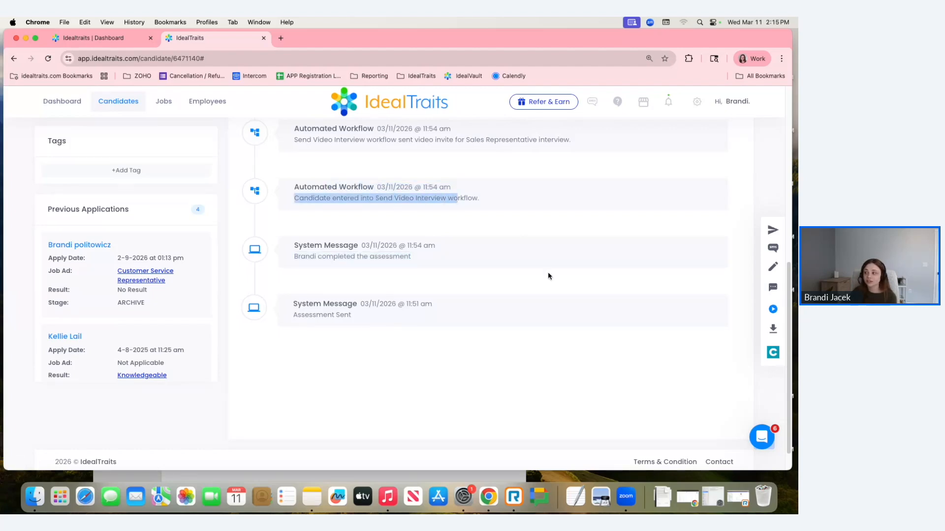
scroll(548, 272, up, 3)
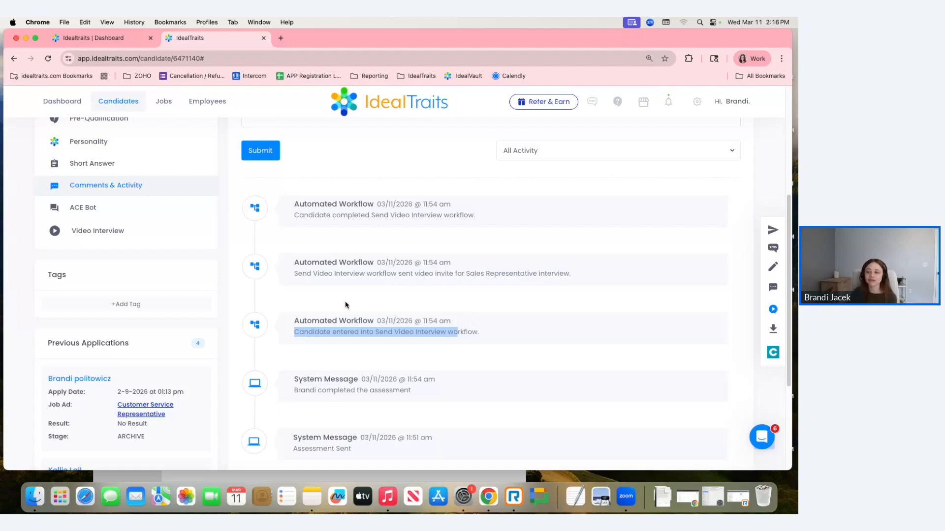
scroll(169, 389, up, 1)
scroll(170, 388, up, 3)
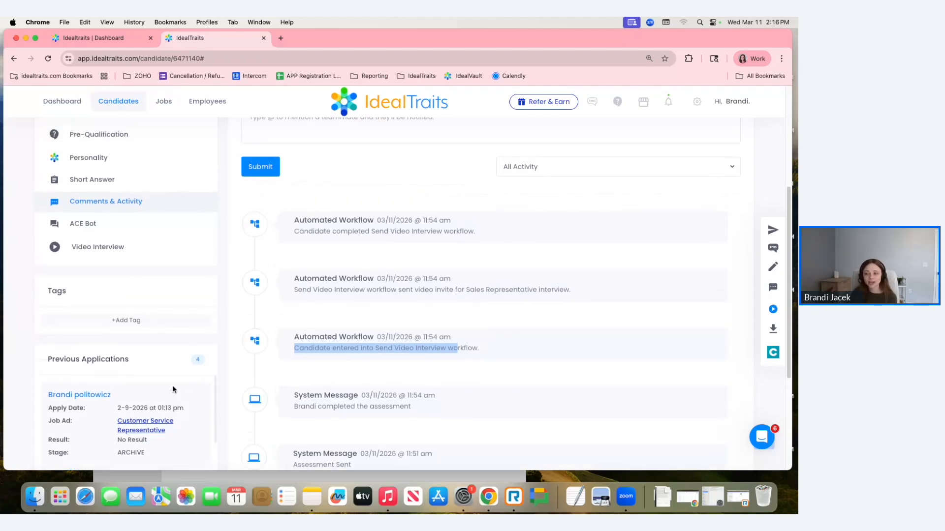
scroll(175, 387, up, 1)
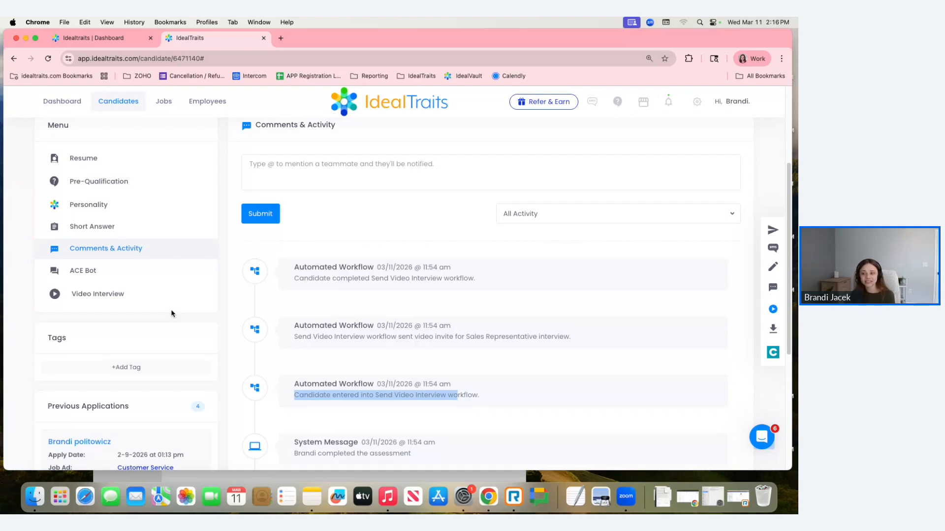
- Open the candidate's Video Interview results and review the AI score analysis and the Question 1 response
click(75, 293)
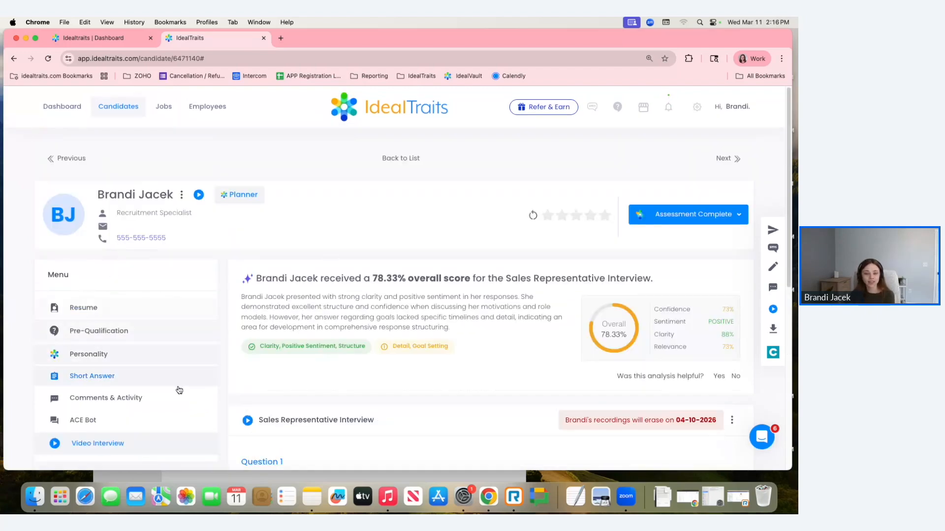
scroll(434, 304, down, 1)
scroll(434, 304, down, 5)
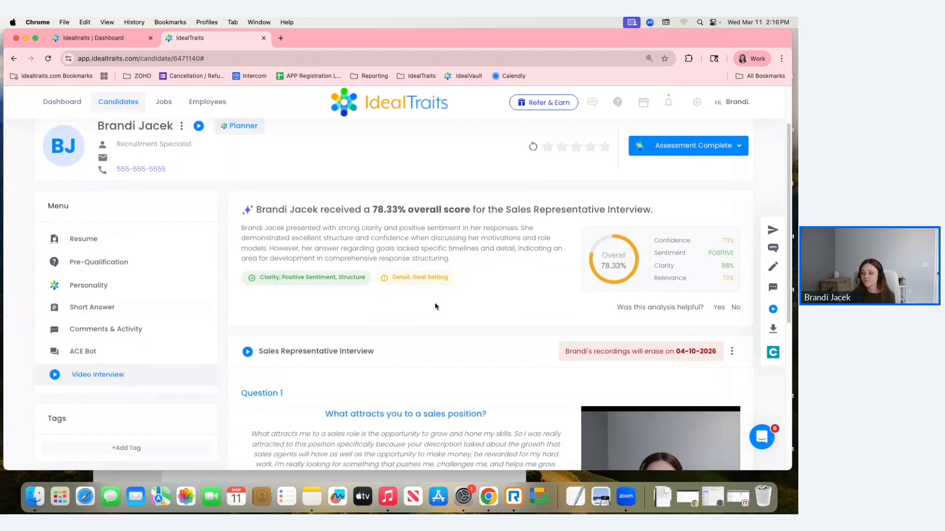
scroll(435, 304, down, 1)
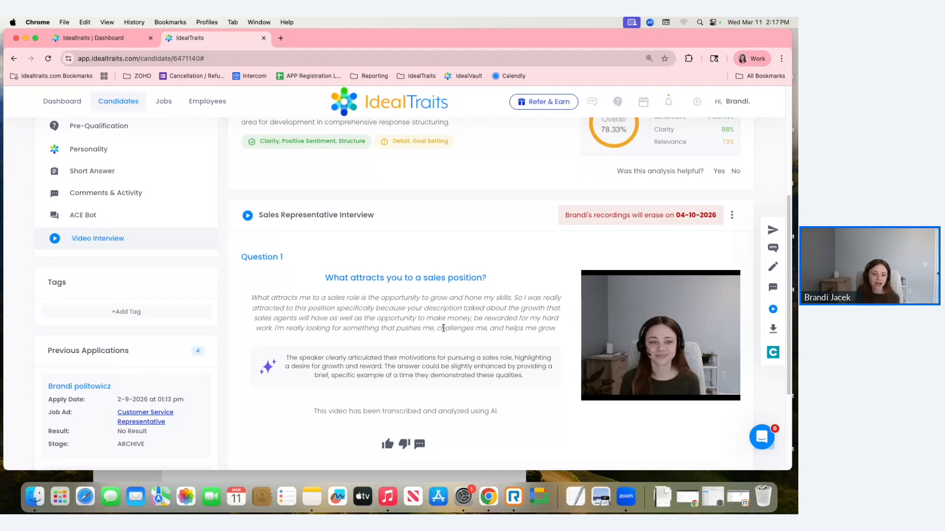
- Check the Question 1 recording's playback and download controls, and review the transcripts and AI feedback for Questions 2 and 3
mouse_move(729, 392)
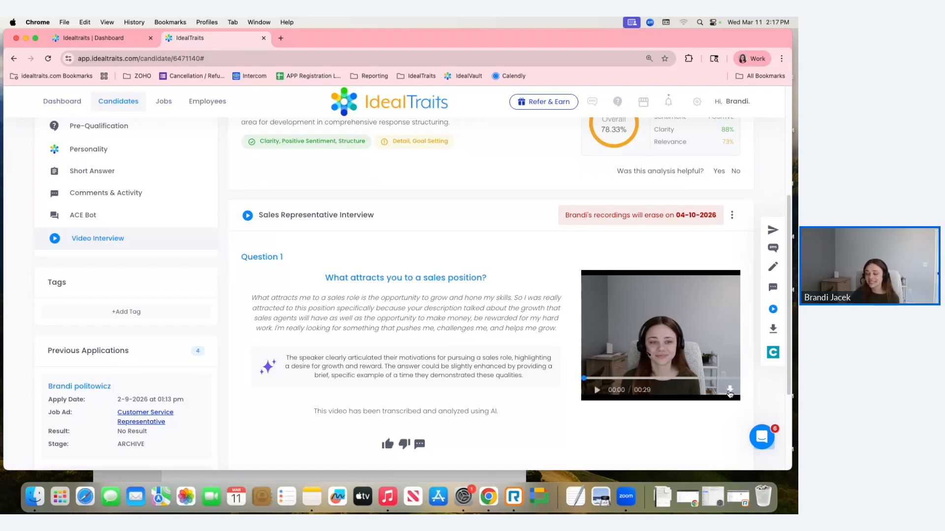
scroll(733, 386, down, 1)
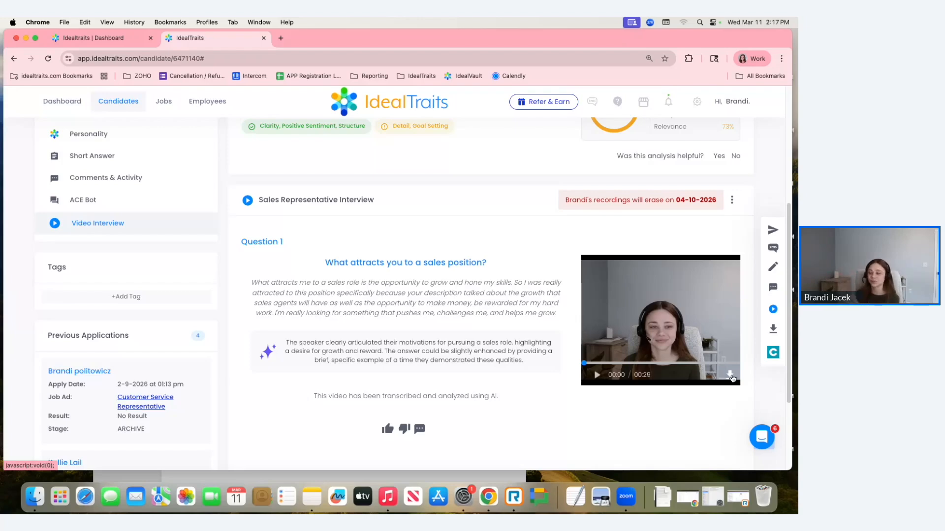
scroll(345, 283, down, 2)
click(343, 421)
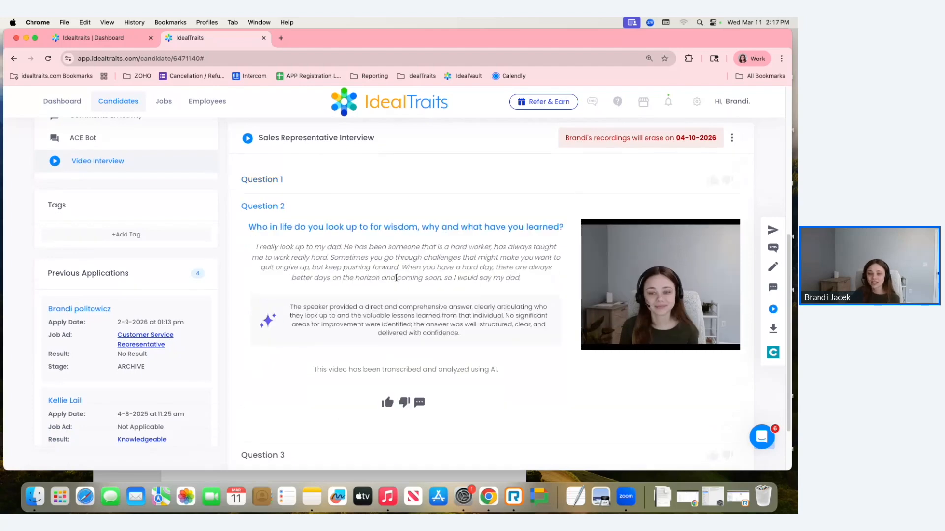
click(379, 456)
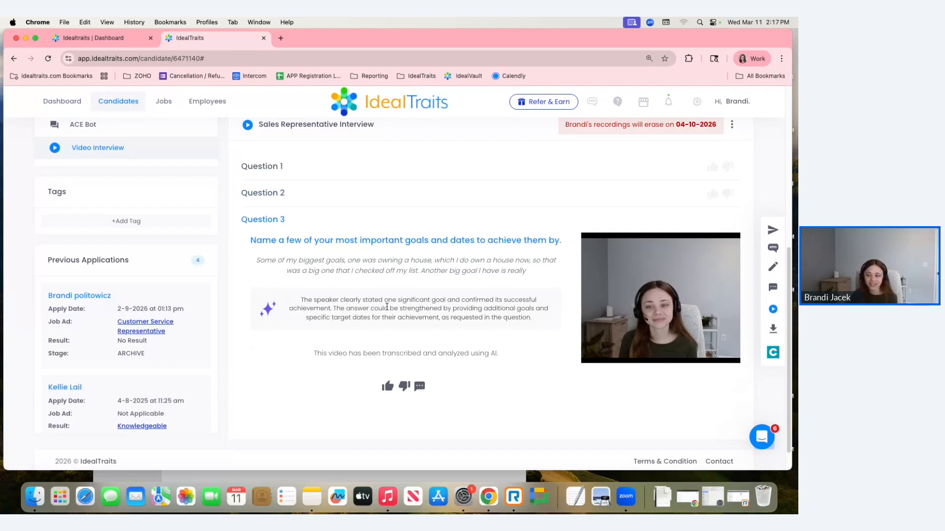
- Reopen the Question 2 response and play the first seconds of its video recording before pausing it
click(335, 192)
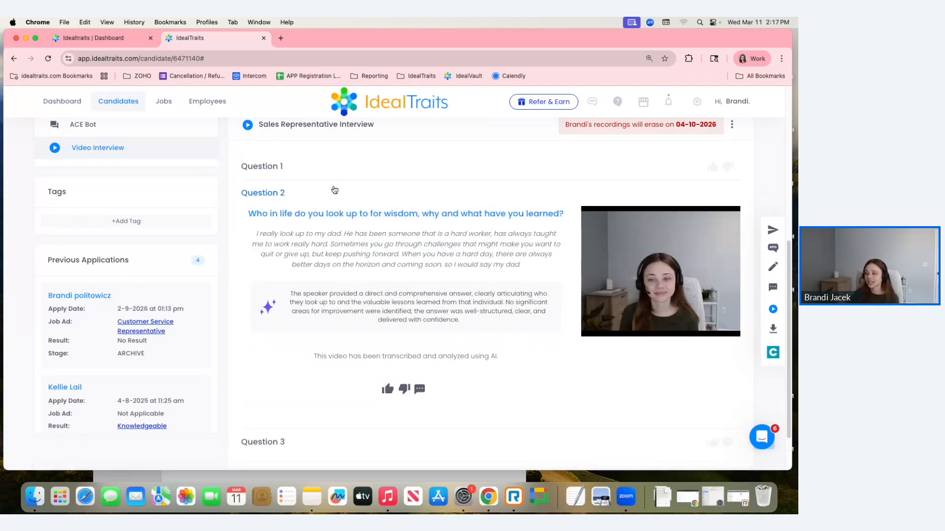
click(597, 328)
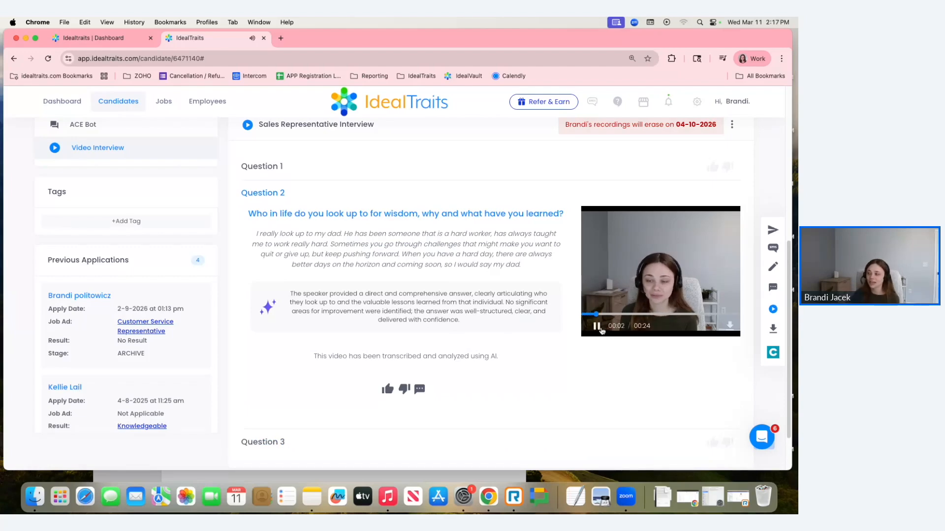
click(598, 327)
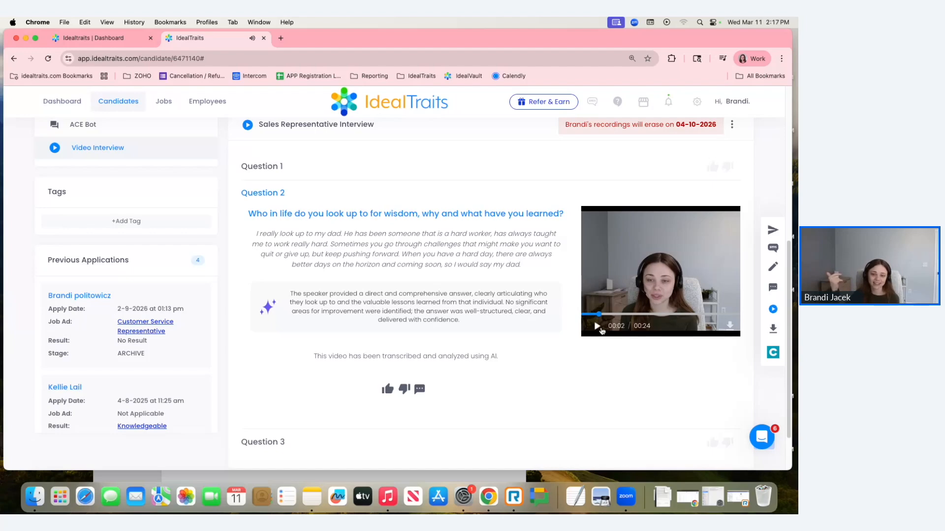
scroll(327, 281, up, 1)
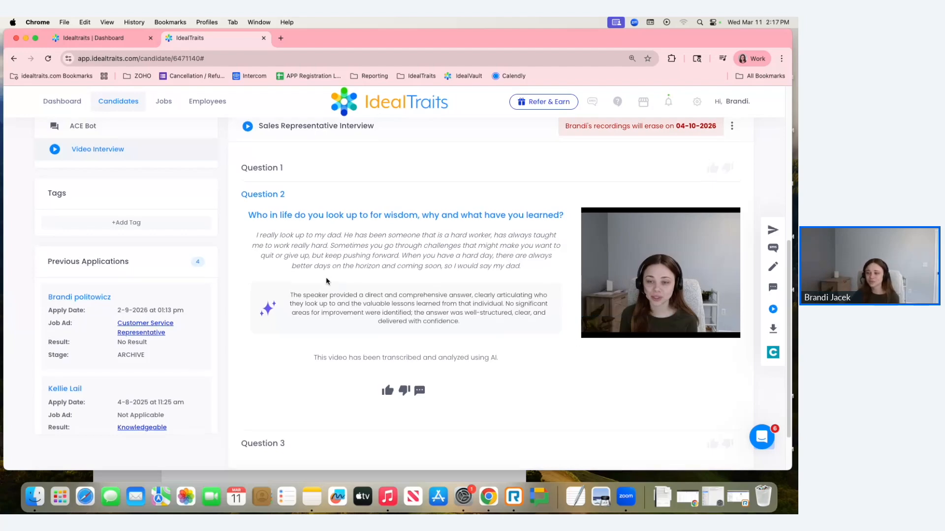
- Go through the Question 1, 2 and 3 responses again in order, examining each answer's recording and transcript
click(269, 186)
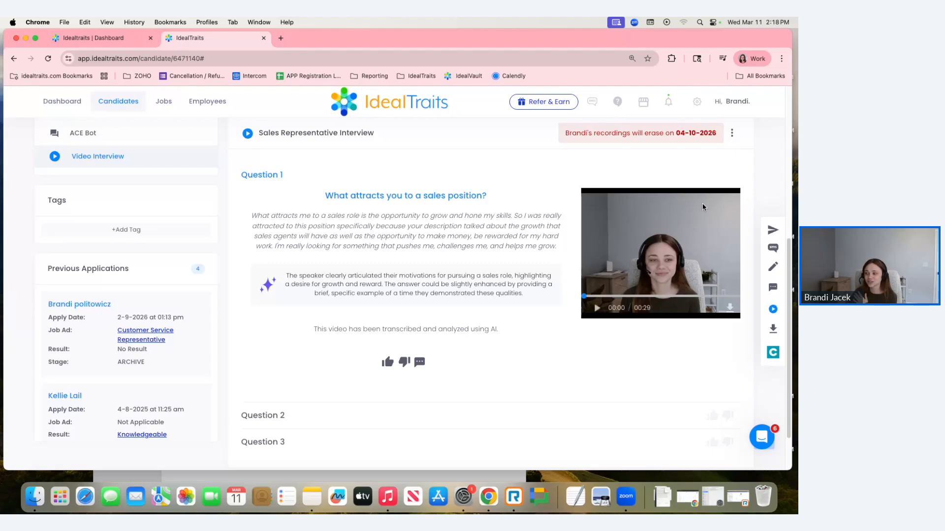
mouse_move(647, 308)
click(546, 417)
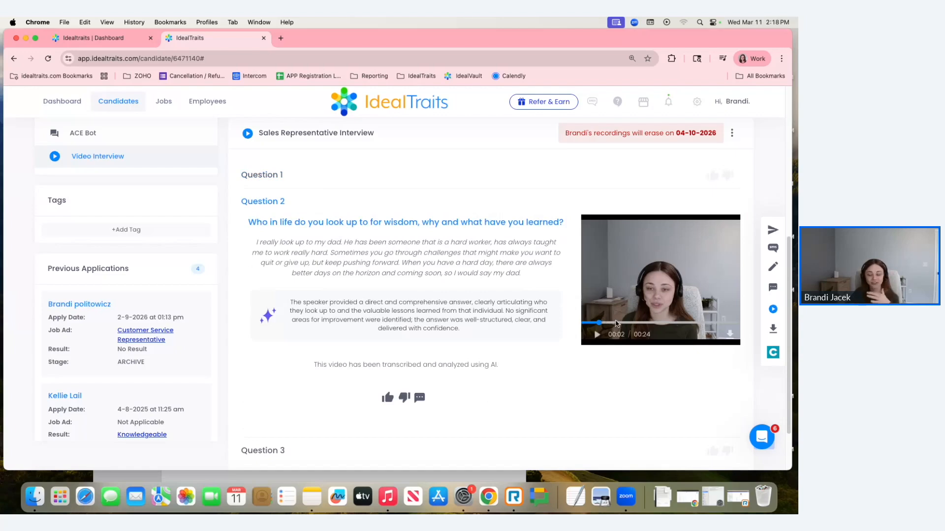
scroll(615, 323, down, 1)
click(453, 419)
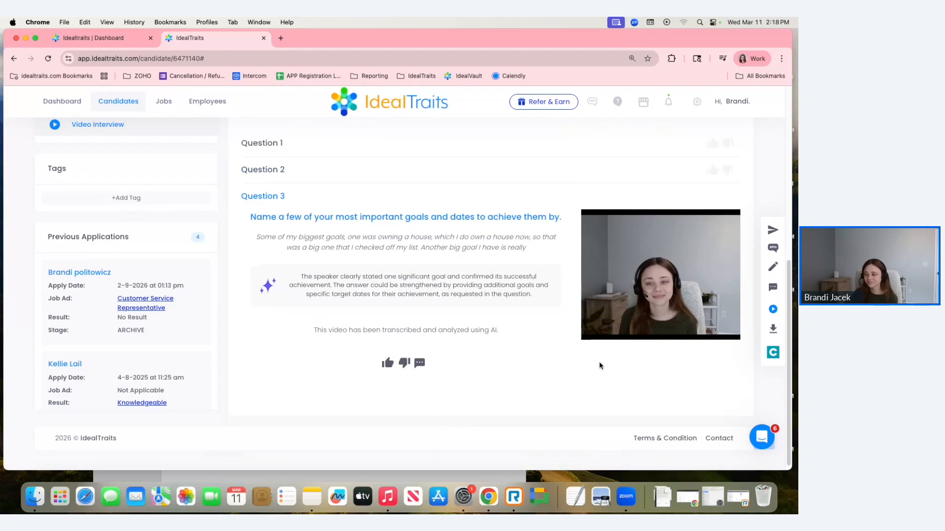
- Review the overall AI score analysis for the Sales Representative Interview alongside the Question 3 response
scroll(599, 365, down, 1)
scroll(444, 327, up, 2)
scroll(444, 327, up, 1)
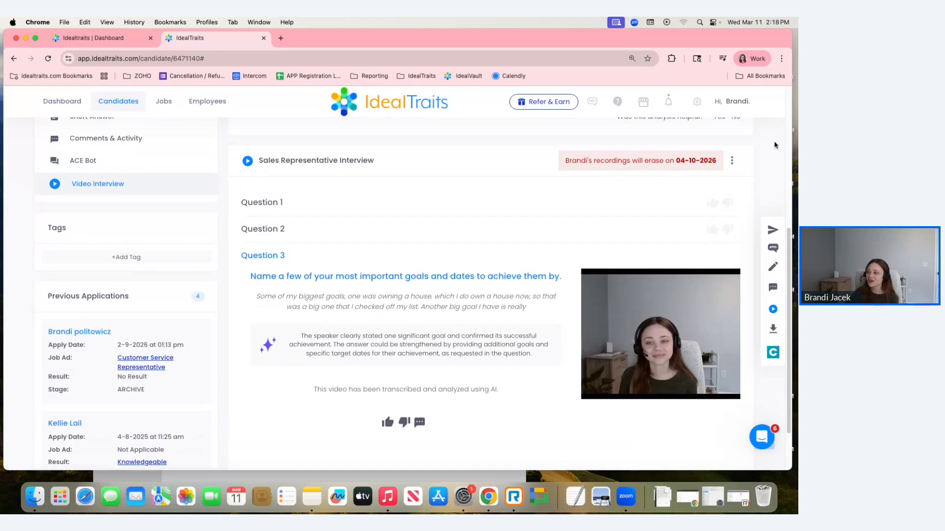
scroll(475, 332, up, 6)
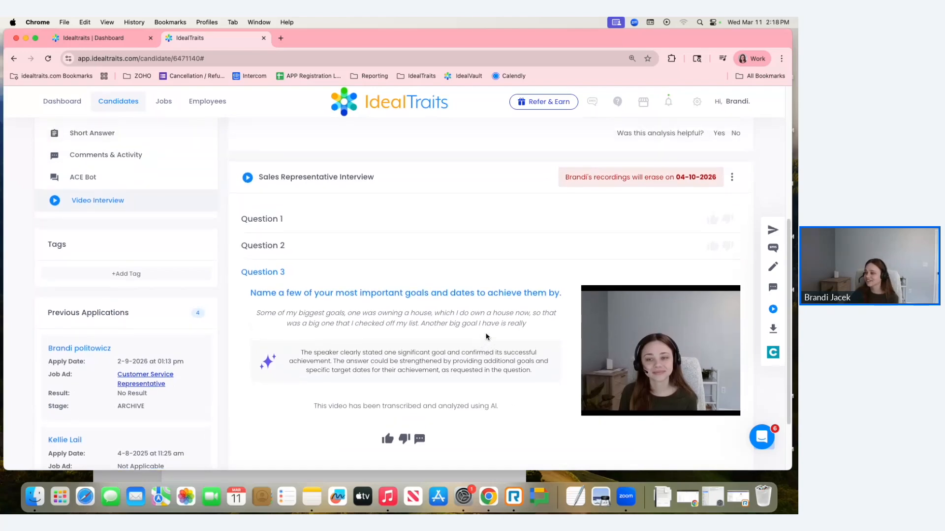
scroll(486, 337, up, 1)
scroll(486, 338, down, 1)
scroll(486, 337, down, 1)
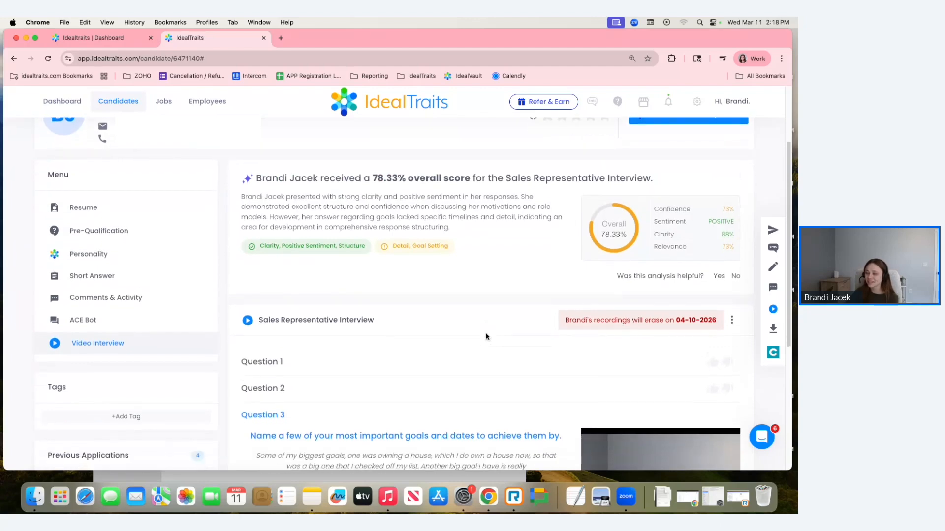